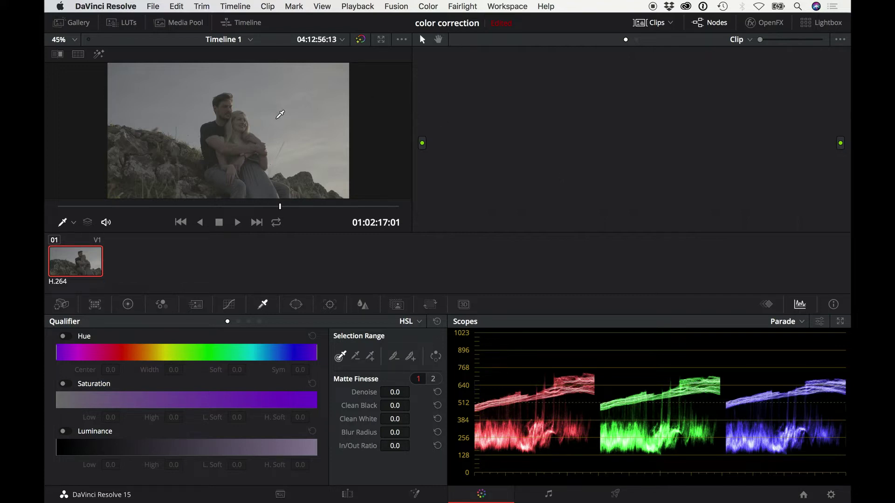
Step: Scrub the clip to the frame at 01:02:17:10 and inspect the couple at a higher viewer zoom
click(237, 206)
click(282, 207)
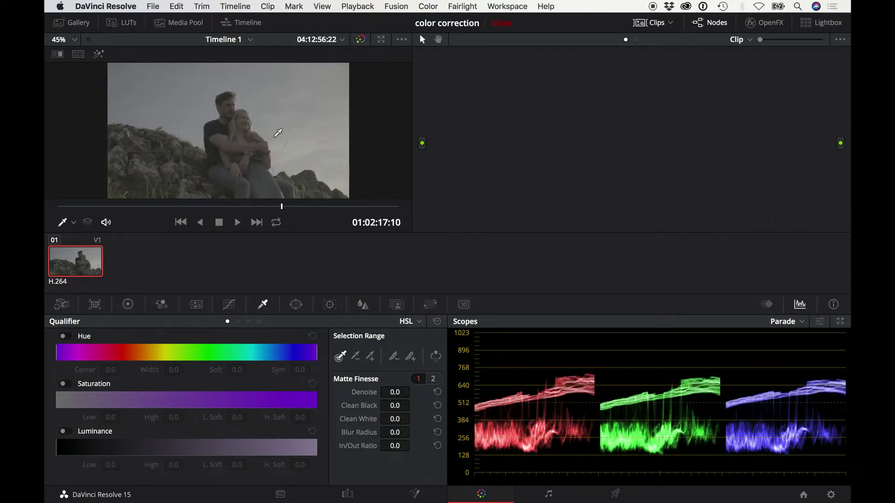
key(super+equal)
key(super+equal)
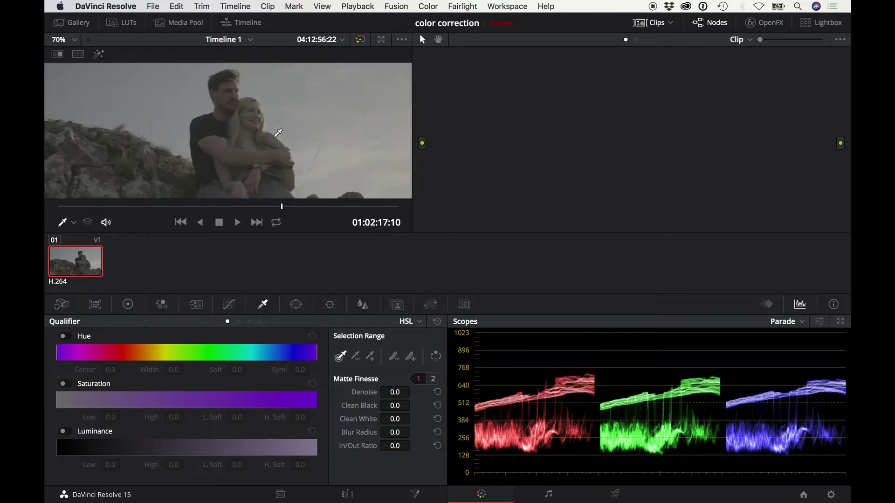
key(super+minus)
key(super+minus)
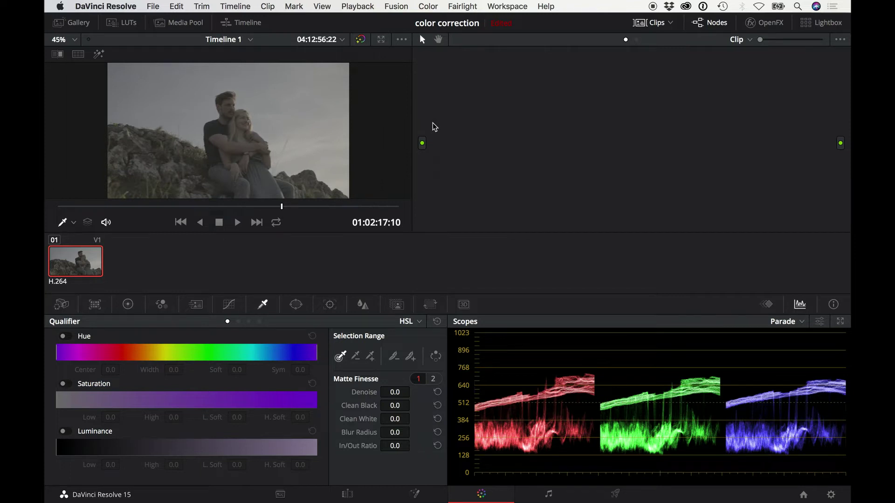
Step: Widen the node graph and build a chain of two serial nodes, with node 01 placed nearer the source
drag(412, 133, 385, 134)
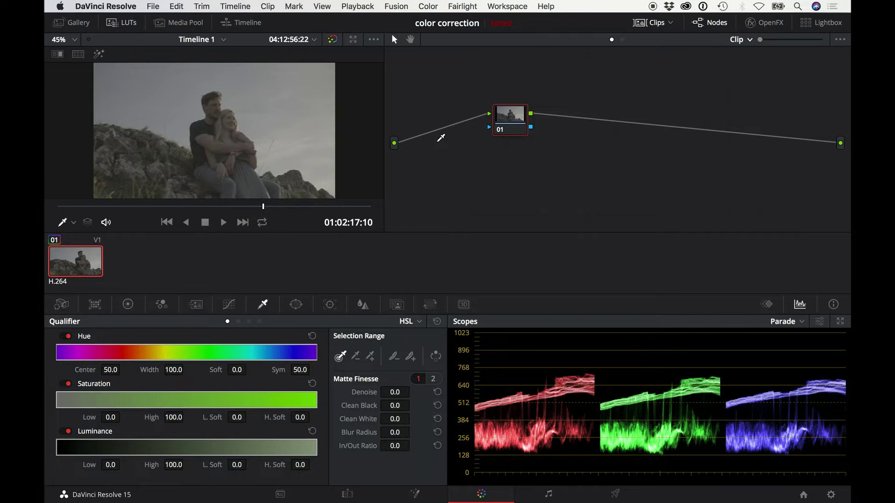
drag(515, 125, 487, 126)
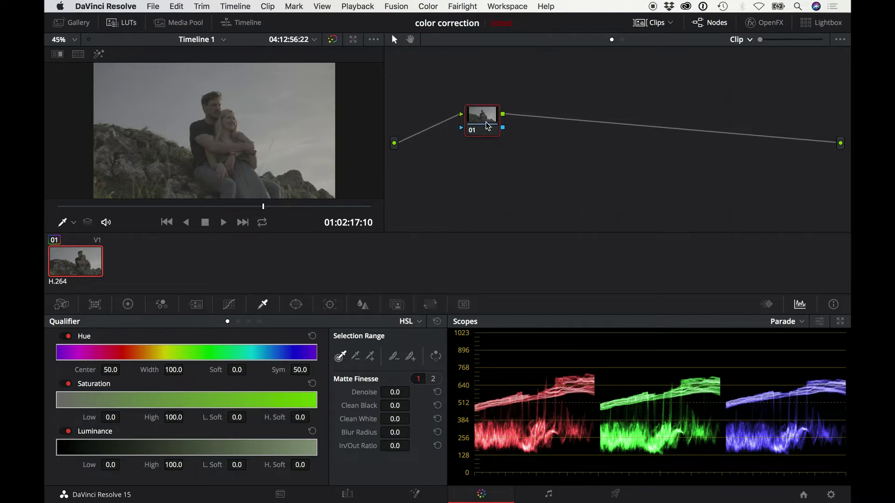
key(alt+s)
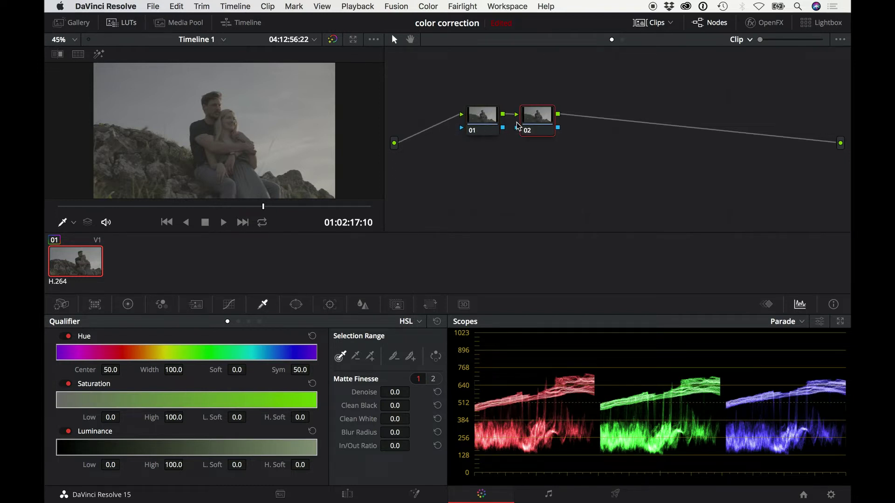
key(alt+s)
key(super+z)
Step: Disable and re-enable the nodes to compare the image with and without them
key(super+d)
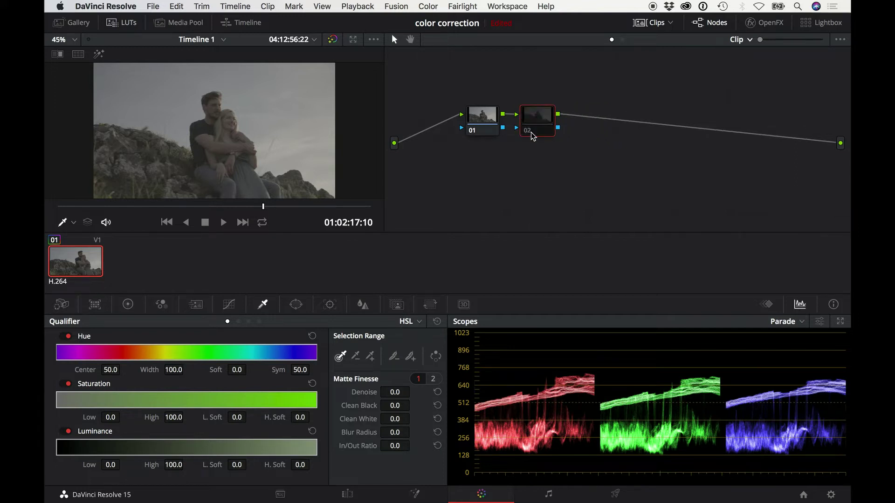
click(532, 133)
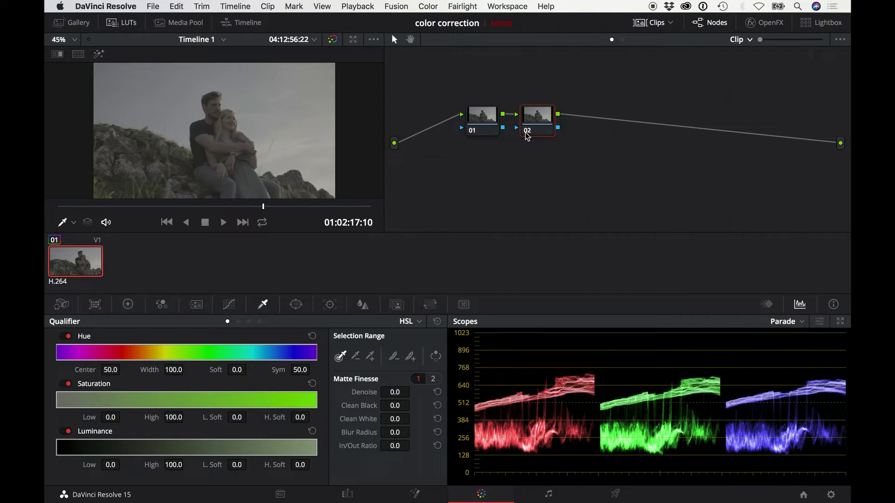
click(474, 133)
key(super+d)
Step: Label node 02 as CONTRAST
right_click(540, 127)
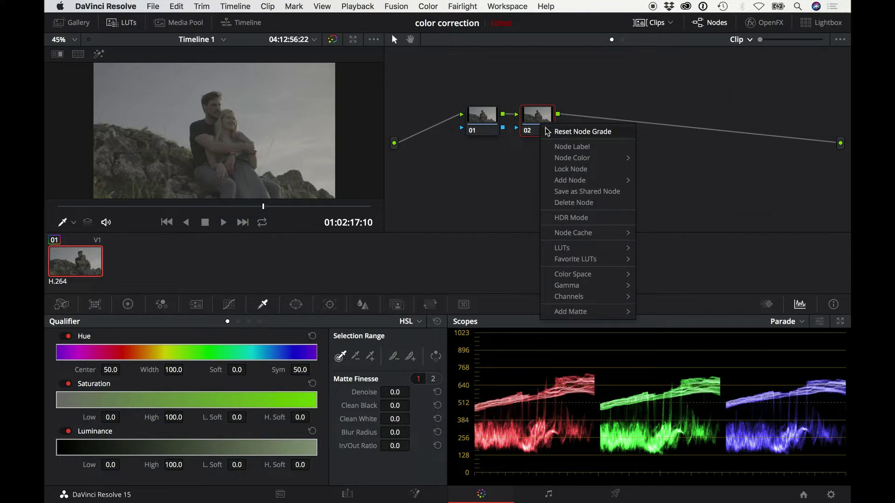
click(557, 147)
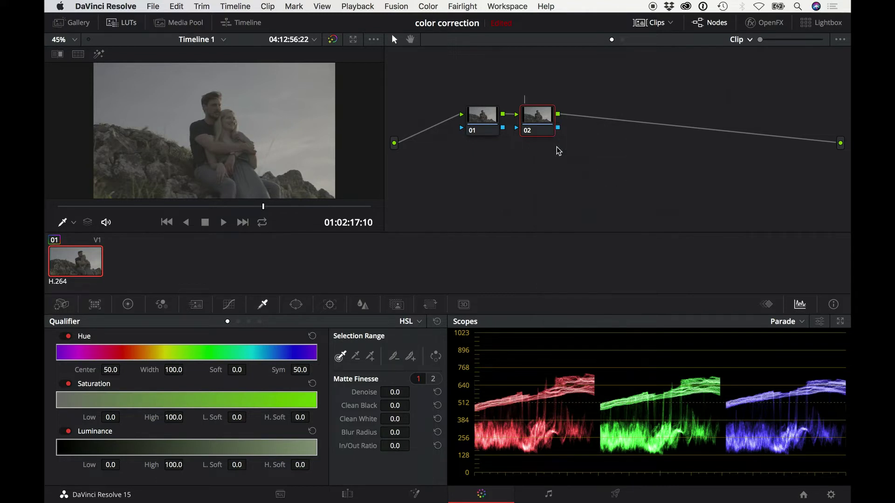
text(CONTRAST)
key(Return)
Step: Space the CONTRAST node farther from node 01 and make node 01 the active node
click(480, 122)
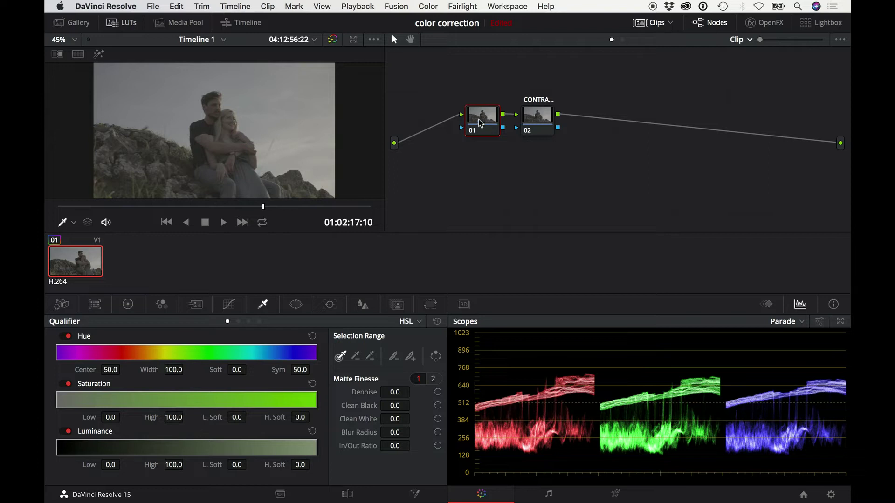
click(540, 114)
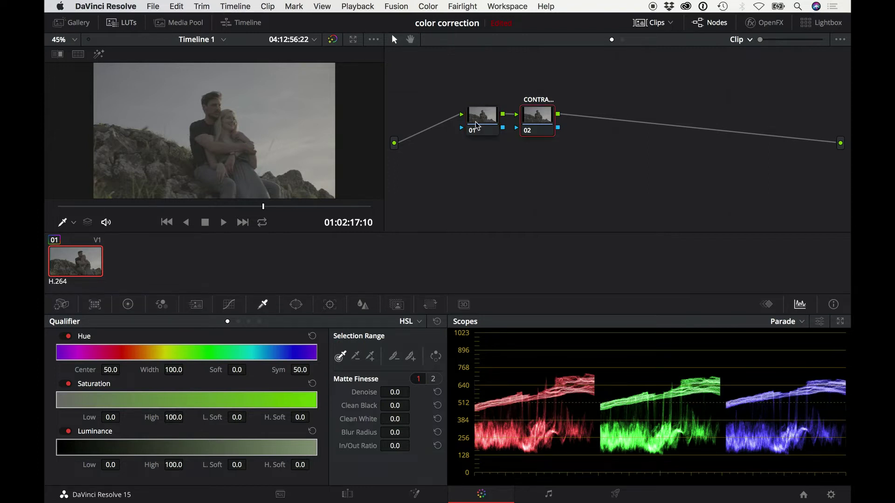
click(492, 118)
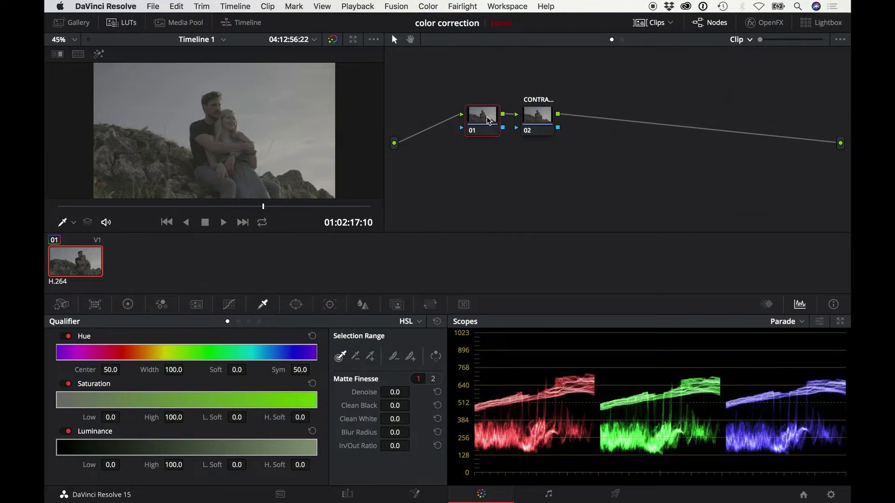
click(544, 118)
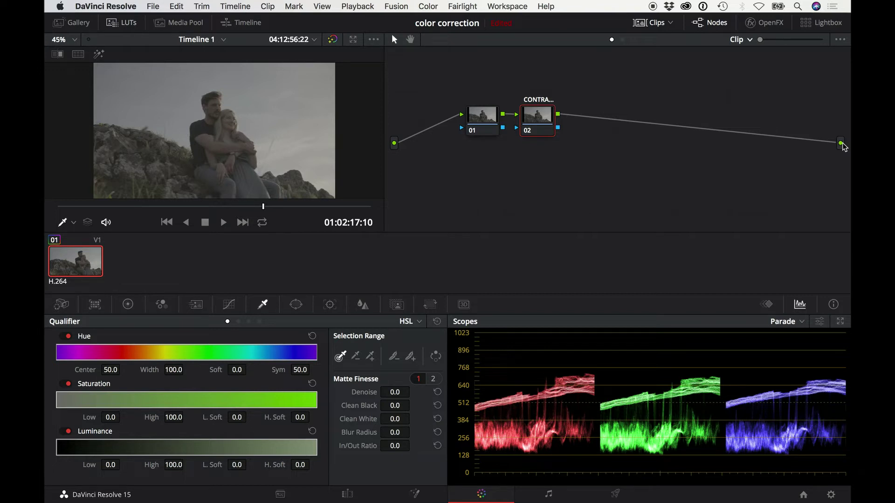
drag(543, 118, 569, 118)
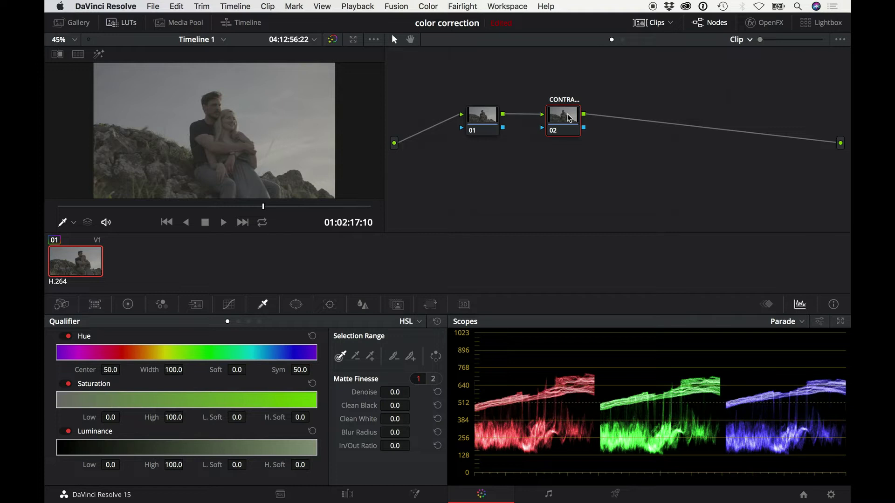
click(488, 114)
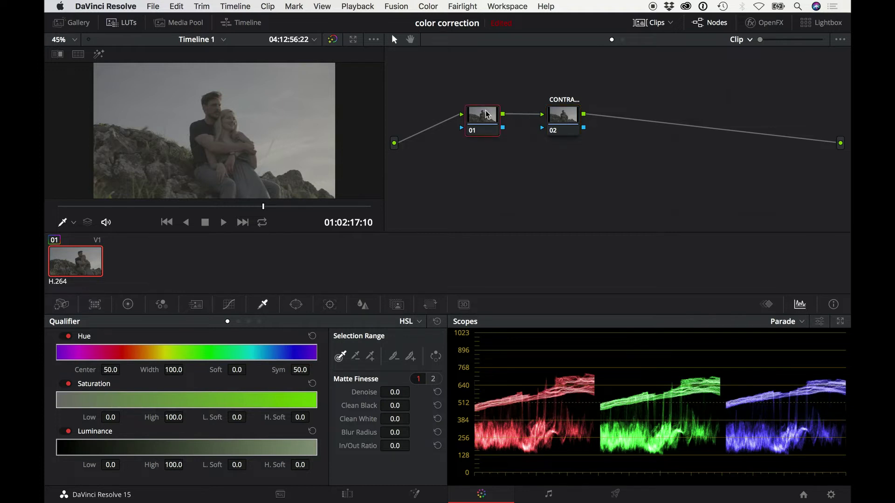
Step: Examine the Camera Raw, Color Match and Color Wheels palettes, including the Primaries Bars and other wheel modes
click(66, 308)
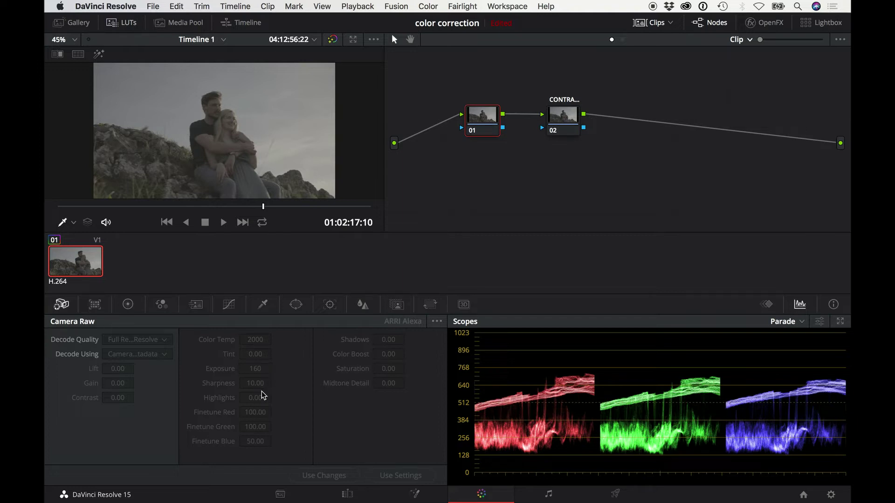
click(96, 306)
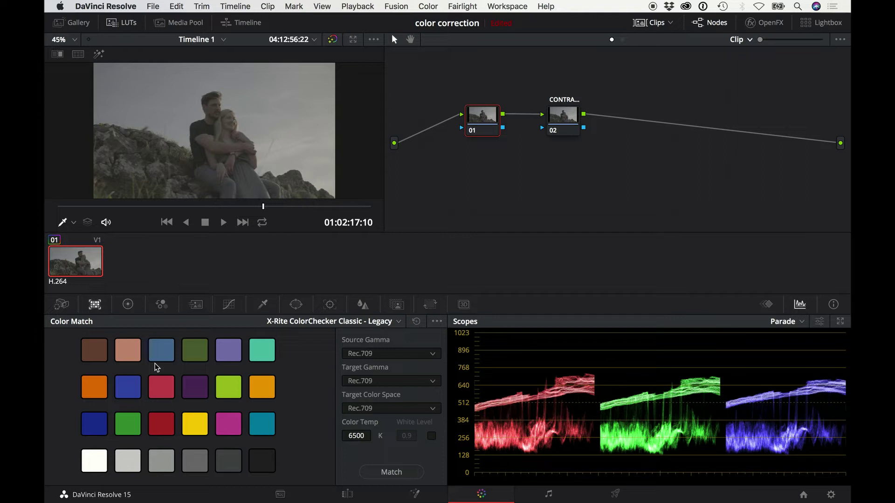
click(131, 304)
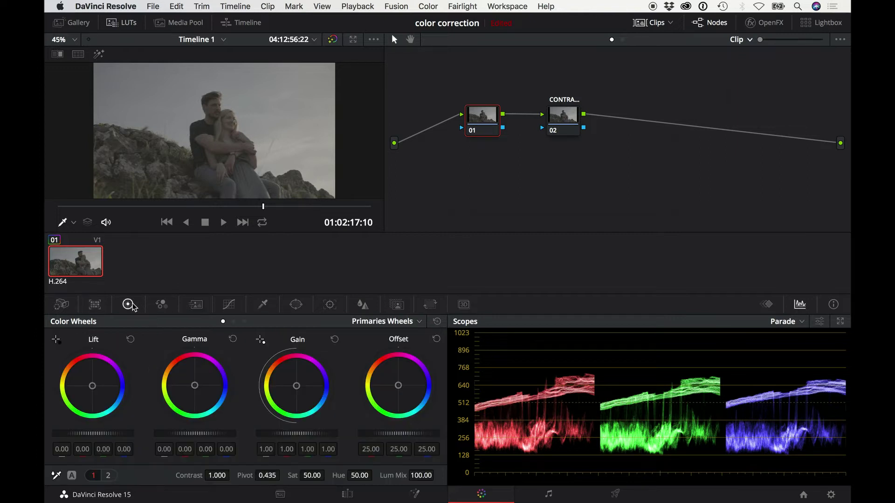
click(233, 321)
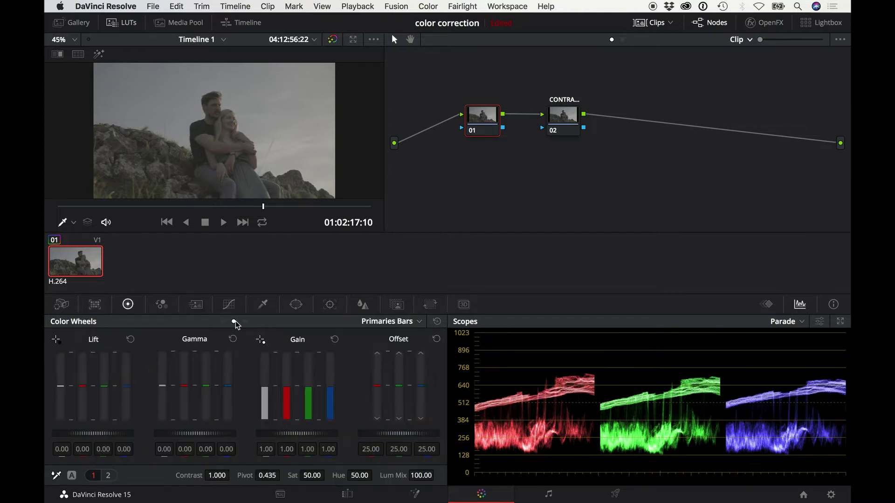
click(244, 321)
click(224, 321)
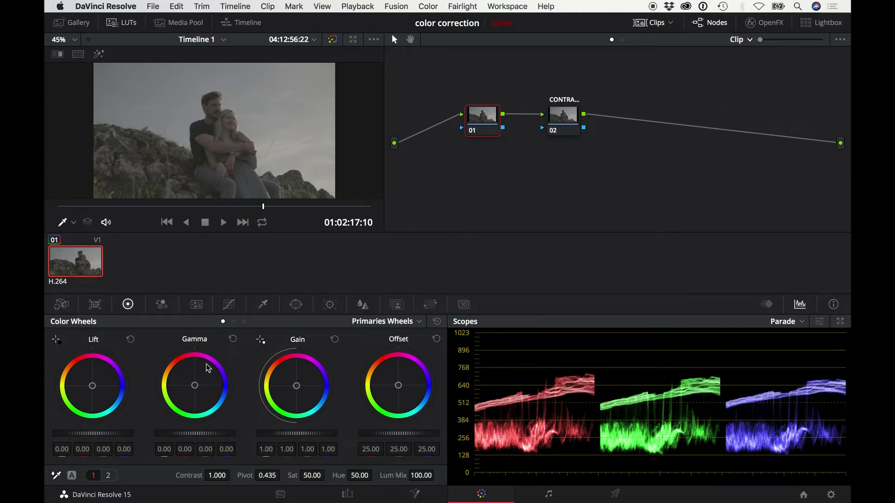
Step: On node 01, try RGB Mixer values of 1.40 red in Red Output, 1.26 green in Green Output and 1.28 blue in Blue Output
click(158, 306)
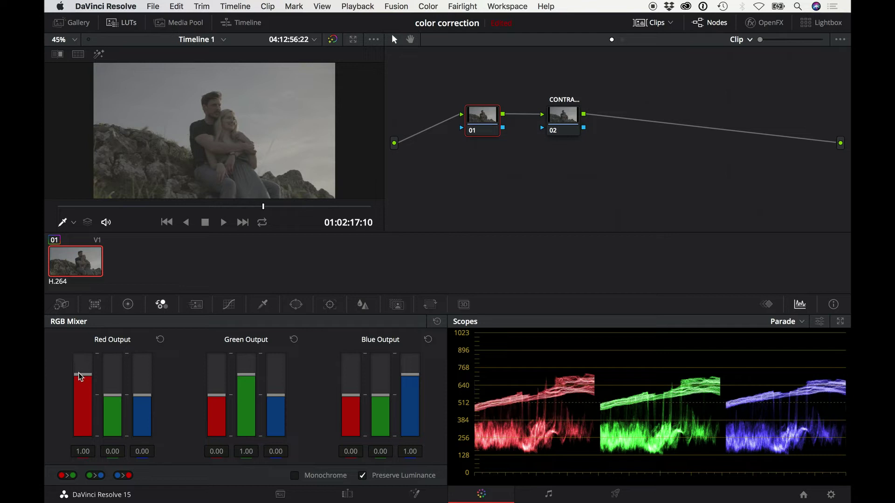
drag(80, 377, 80, 369)
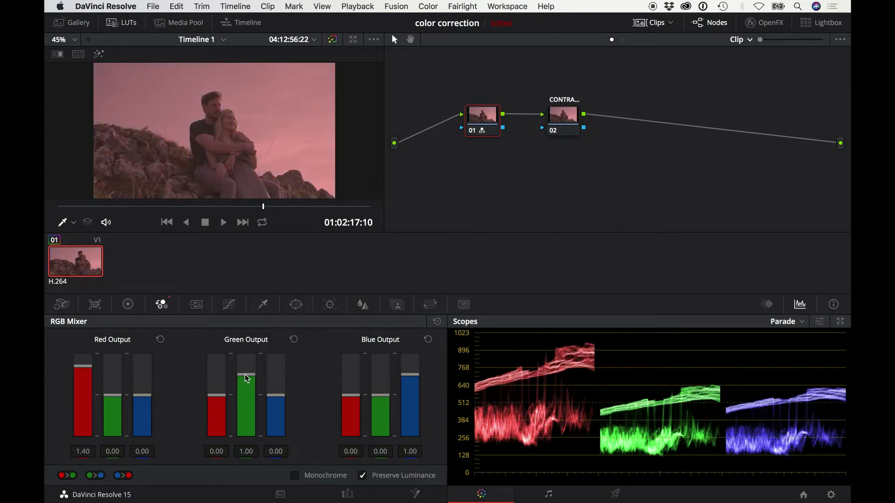
drag(248, 378, 247, 371)
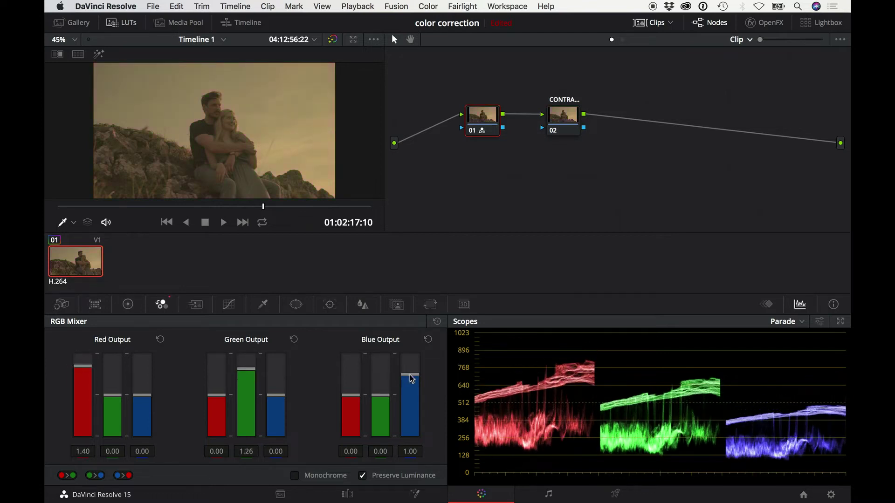
drag(412, 379, 415, 365)
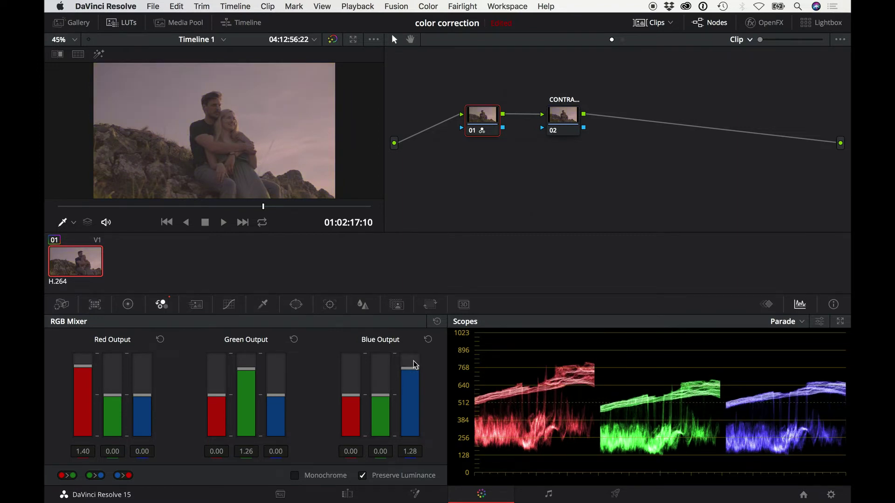
Step: Undo all the RGB Mixer changes on node 01
key(super+z)
key(super+z)
key(super+z)
key(super+z)
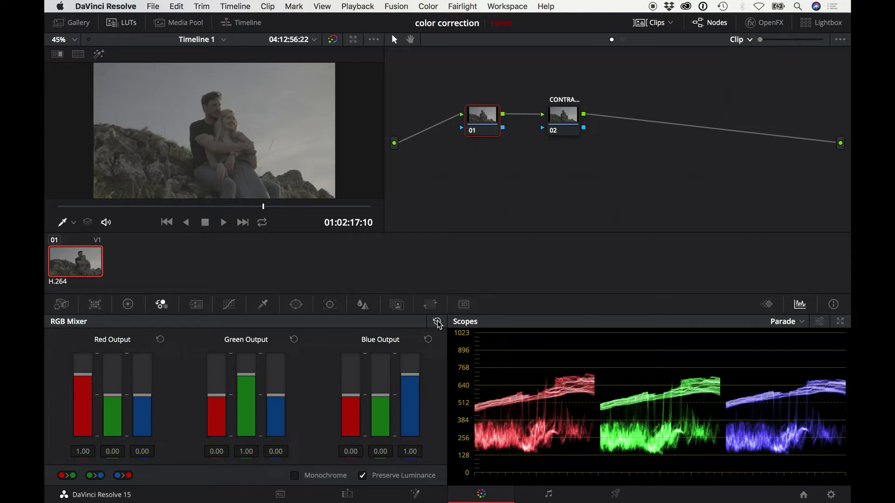
Step: Examine the Motion Effects, Curves, Qualifier, Window and Tracker palettes for node 01
click(193, 307)
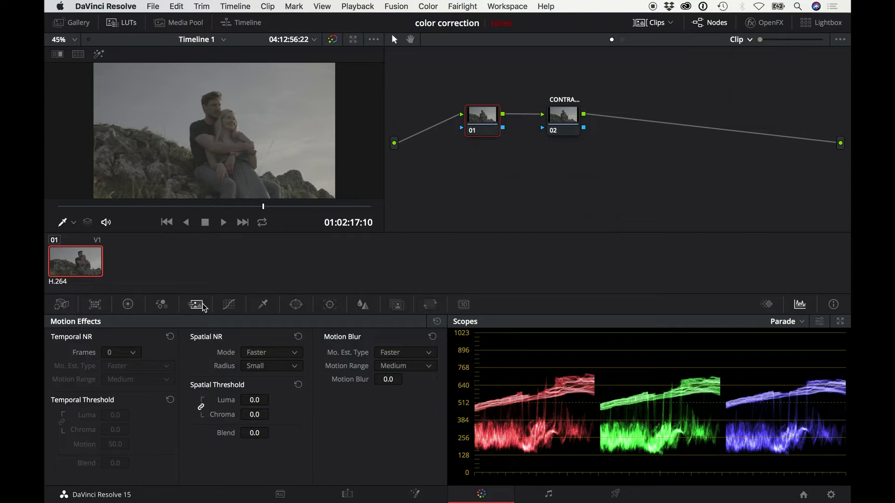
click(230, 306)
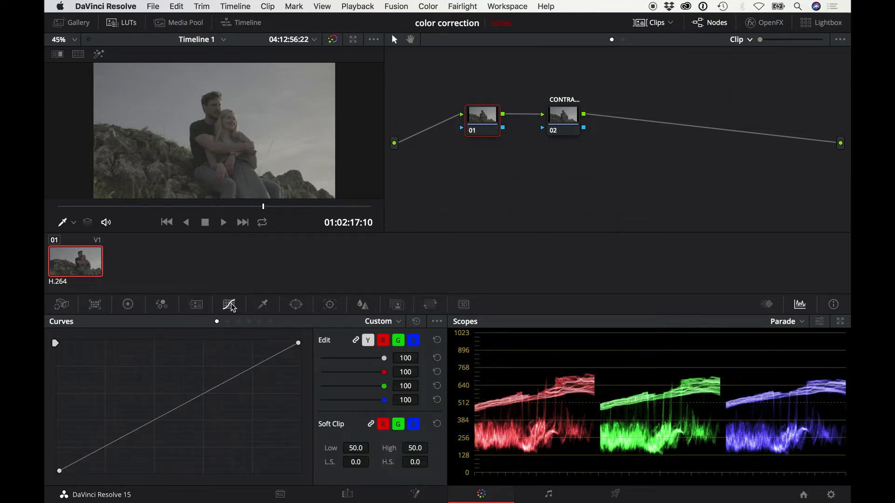
click(263, 305)
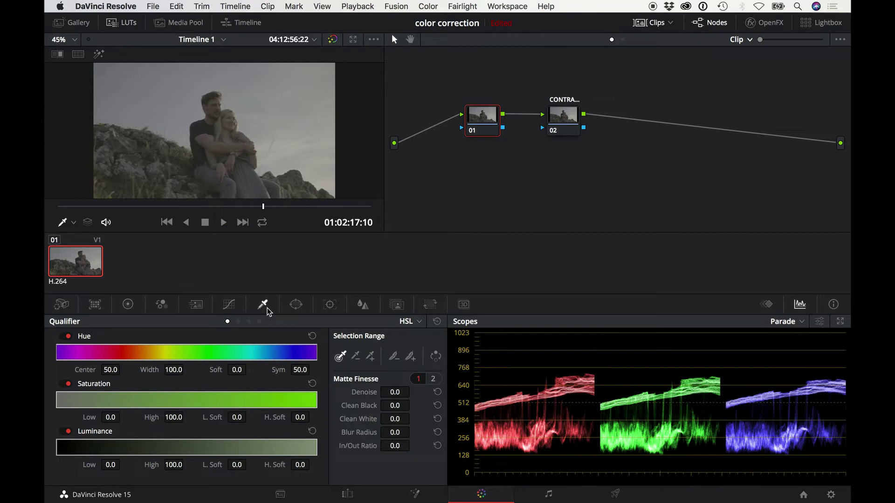
click(291, 305)
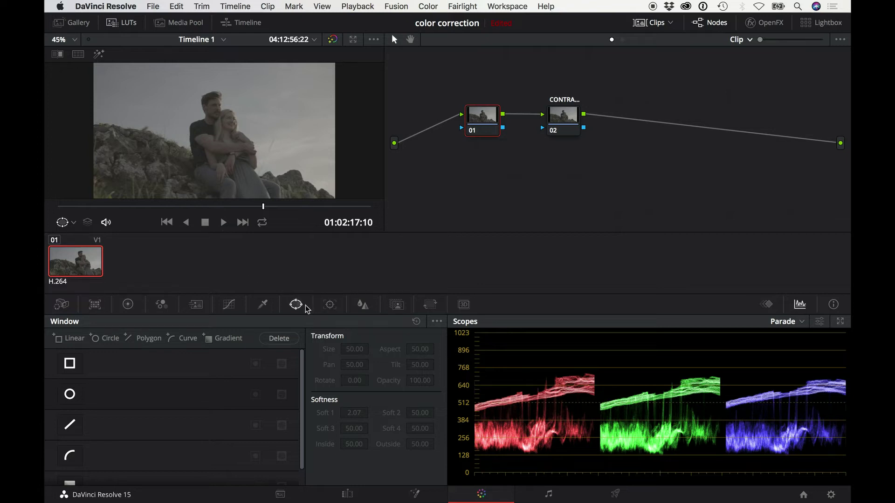
click(332, 306)
Step: Switch the Blur palette to Sharpen mode
click(361, 307)
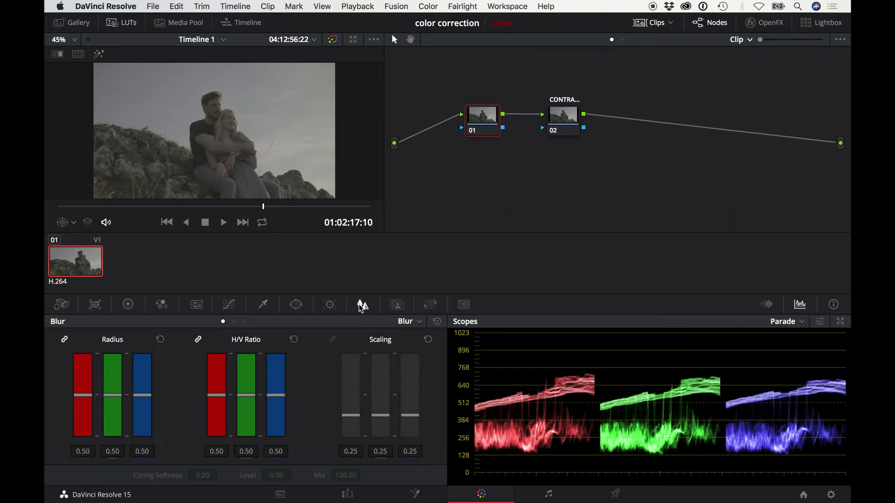
click(420, 323)
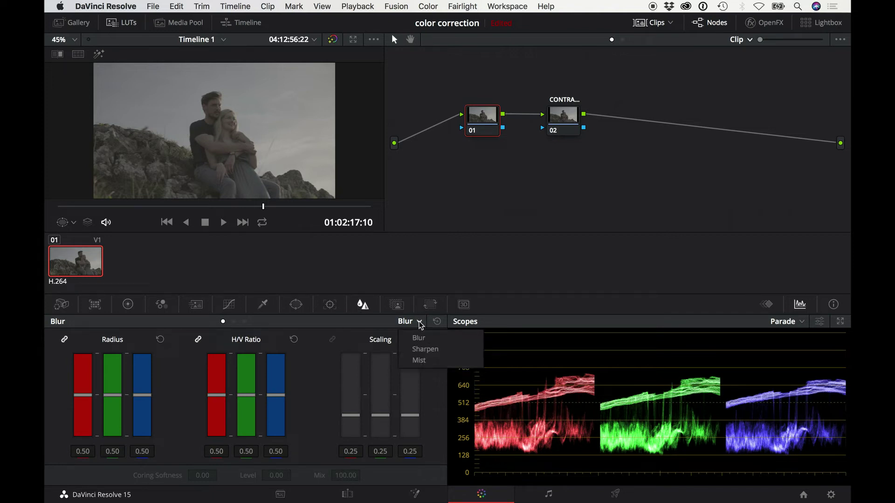
click(430, 349)
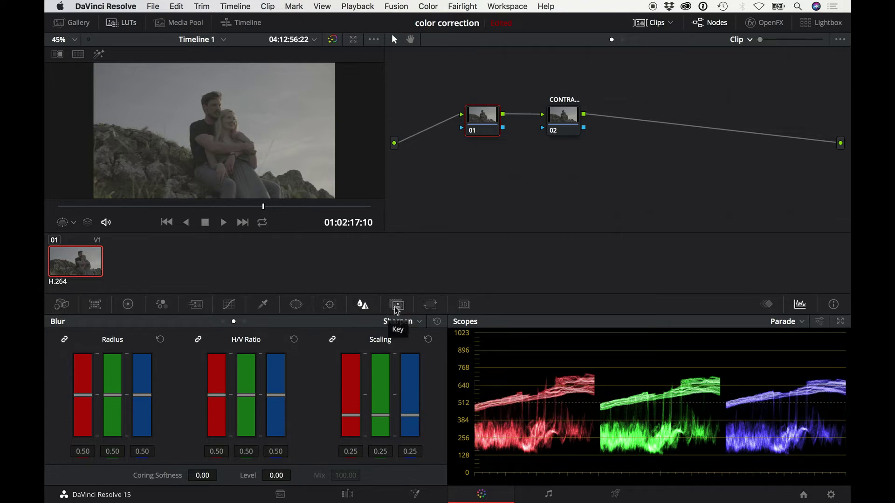
Step: Open the Key palette and place the CONTRAST node back close to node 01
click(396, 307)
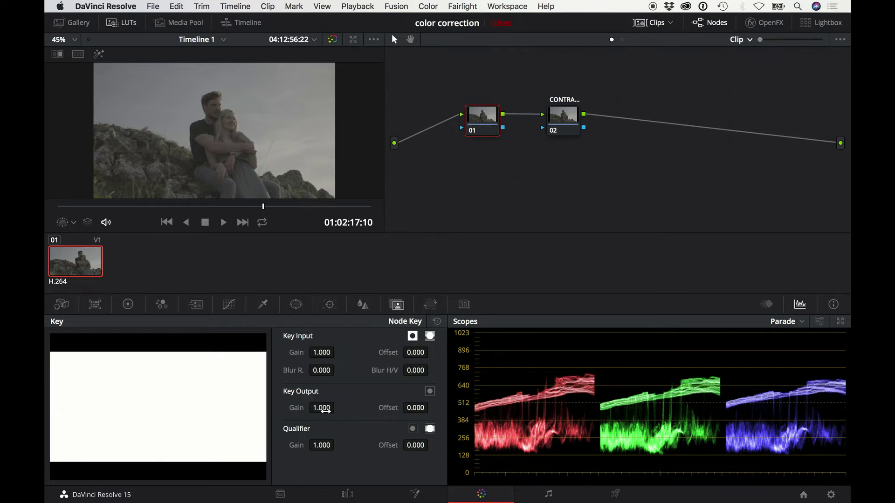
drag(566, 119, 540, 122)
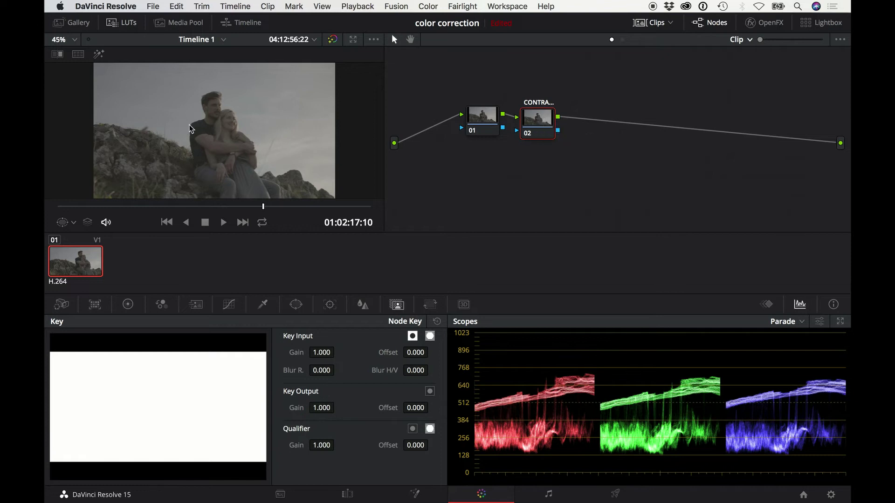
Step: Set the CONTRAST node's saturation to 0 in the primary color wheels
scroll(190, 129, up, 4)
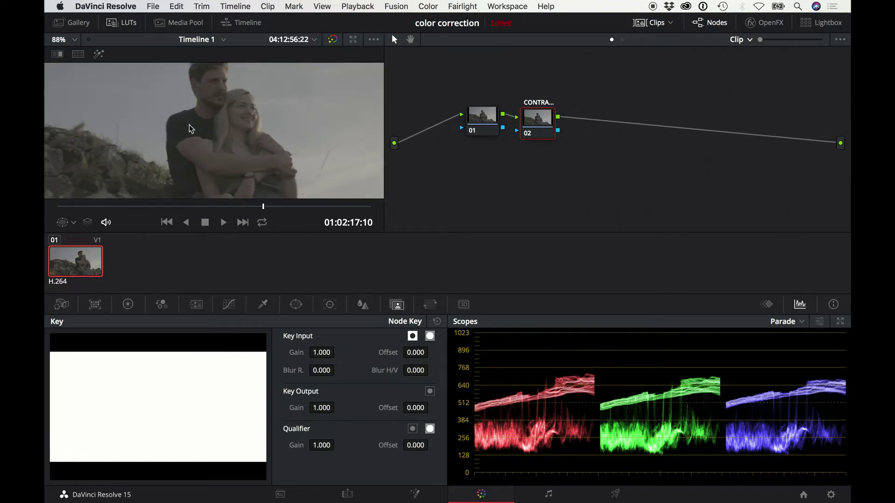
click(128, 304)
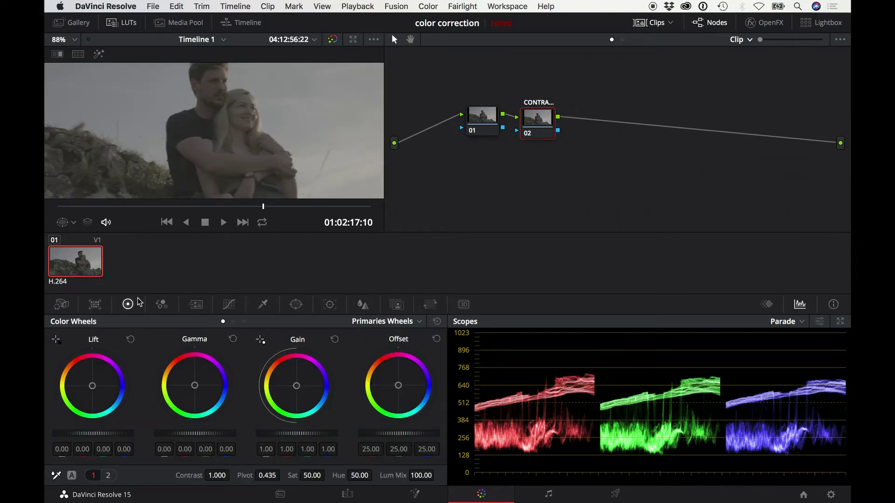
double_click(317, 477)
text(0)
key(Return)
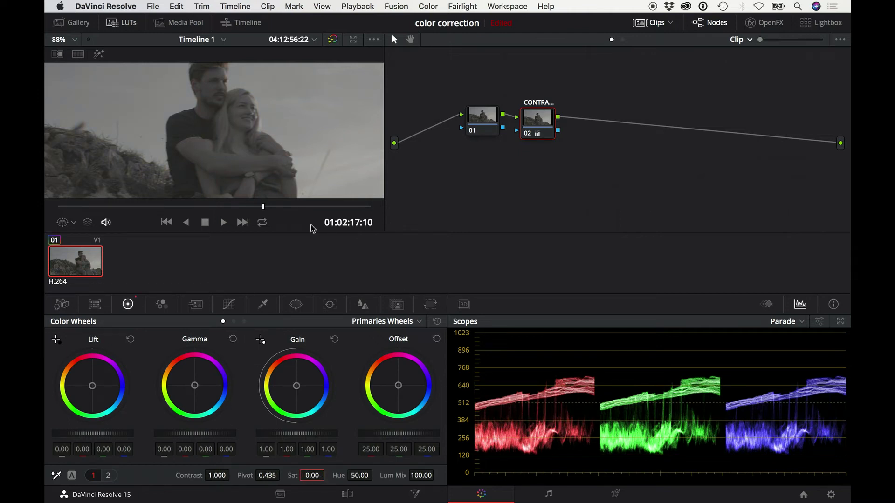
Step: Increase the CONTRAST node's contrast by moving the custom curve's white point and black point inward along the grid's edges
click(229, 304)
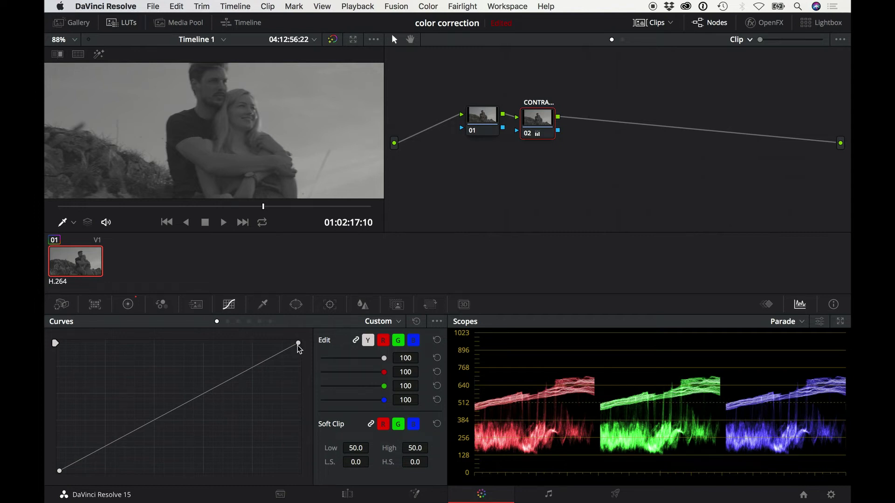
drag(300, 345, 235, 342)
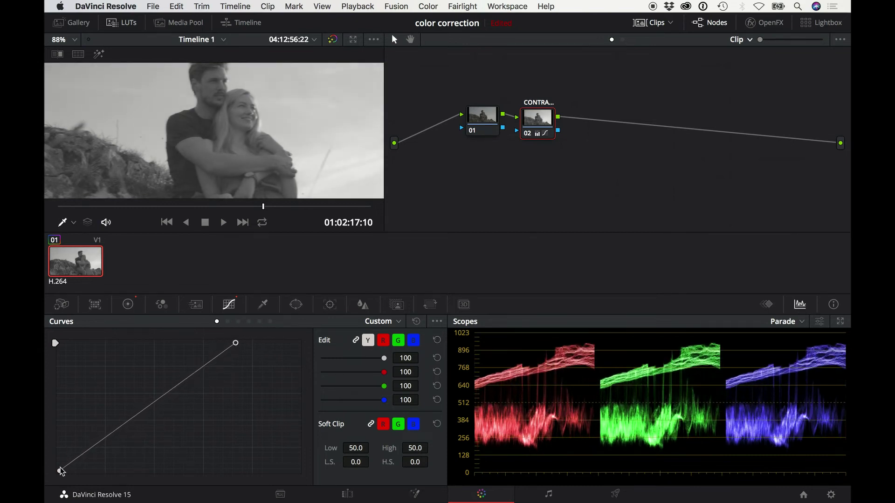
drag(60, 471, 85, 486)
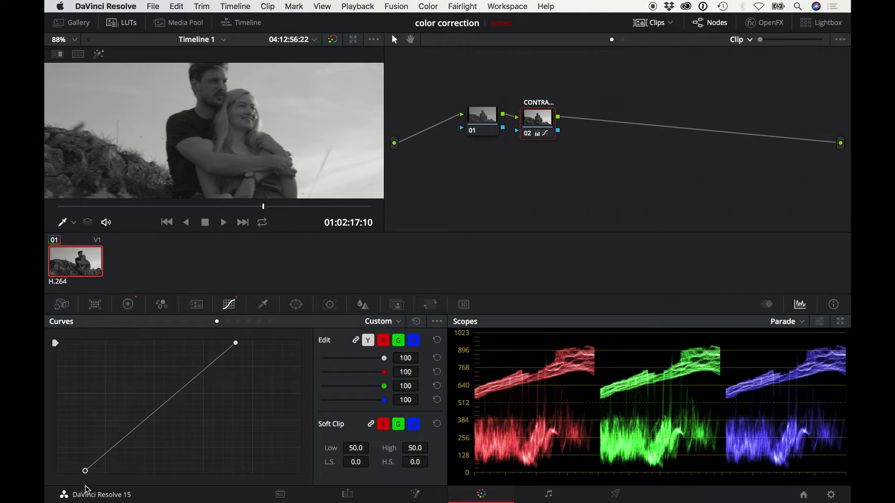
Step: Examine the custom curve's red, green and blue channels one at a time, then link all the channels again
click(367, 340)
click(383, 341)
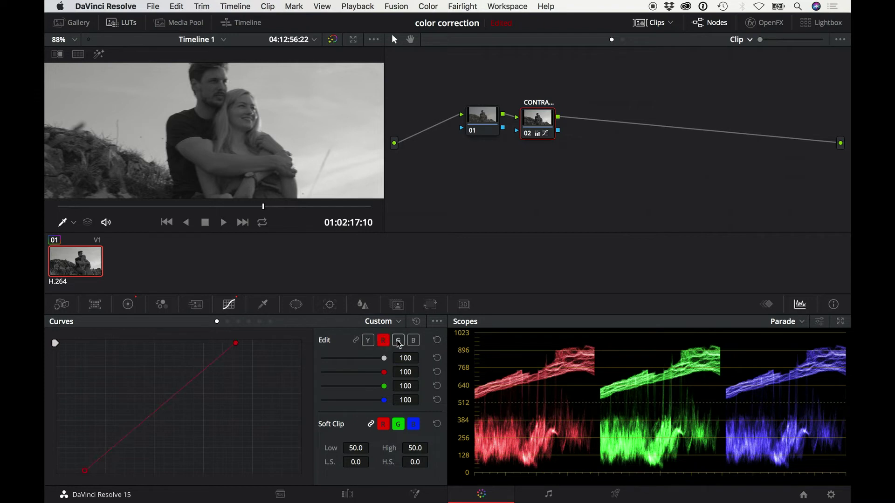
click(398, 340)
click(414, 343)
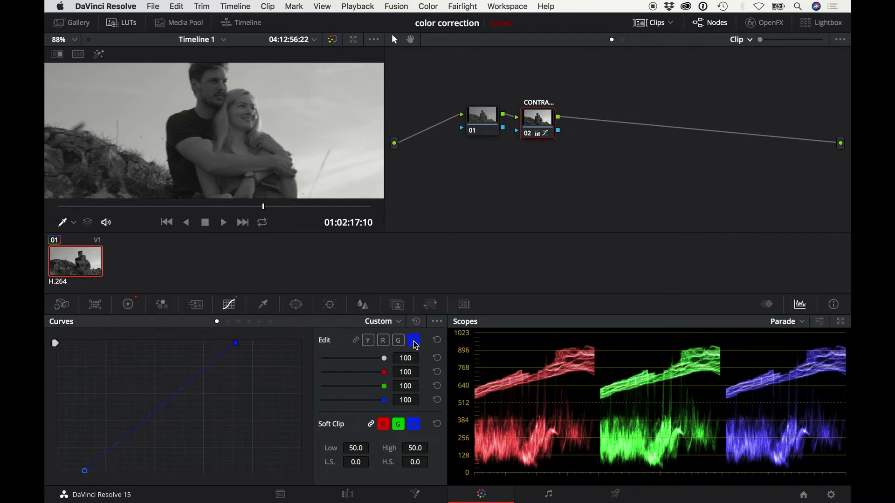
click(368, 342)
click(357, 341)
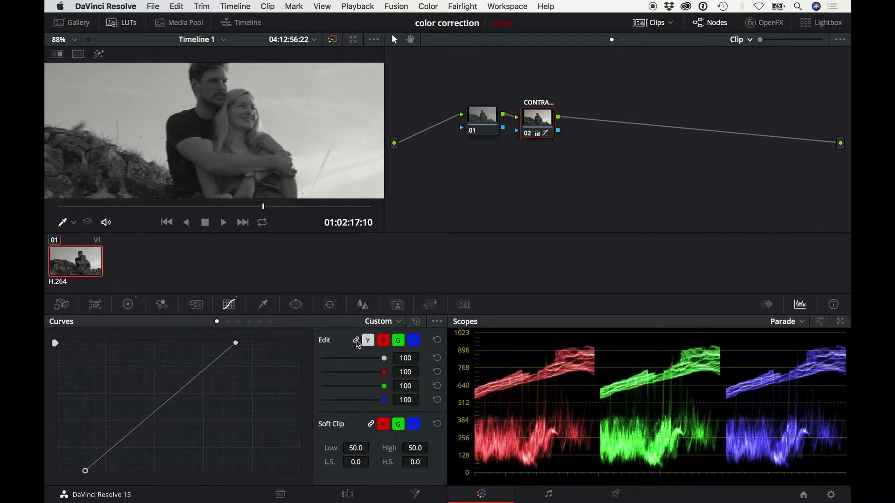
Step: Set the CONTRAST node's saturation to 50 in the primary color wheels
click(130, 307)
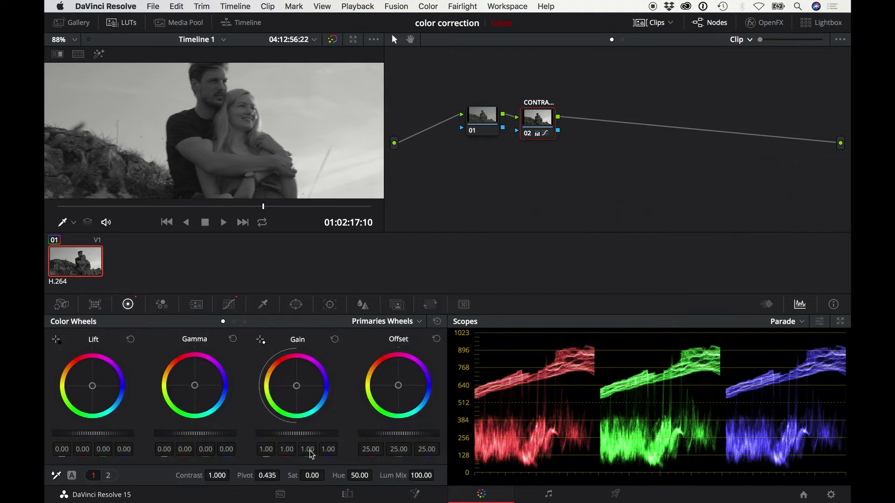
click(317, 476)
text(50)
key(Return)
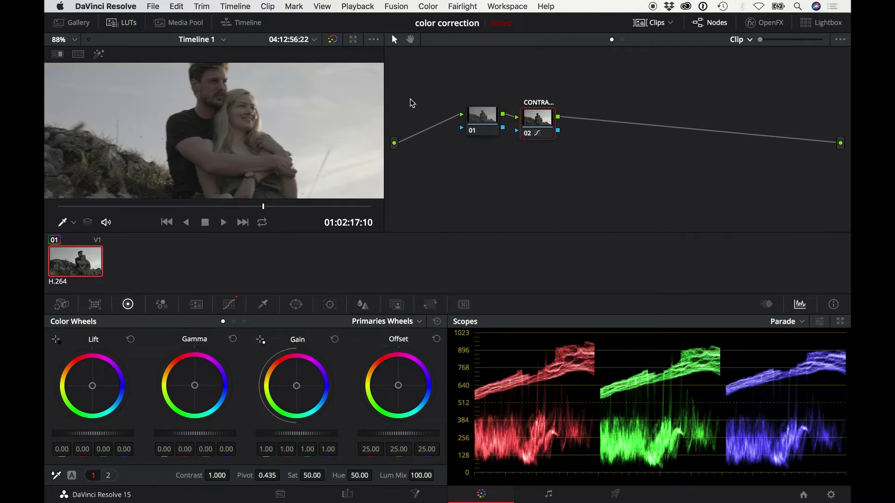
Step: Compare the image before and after the contrast grade by repeatedly disabling and enabling the CONTRAST node, leaving it enabled
click(529, 135)
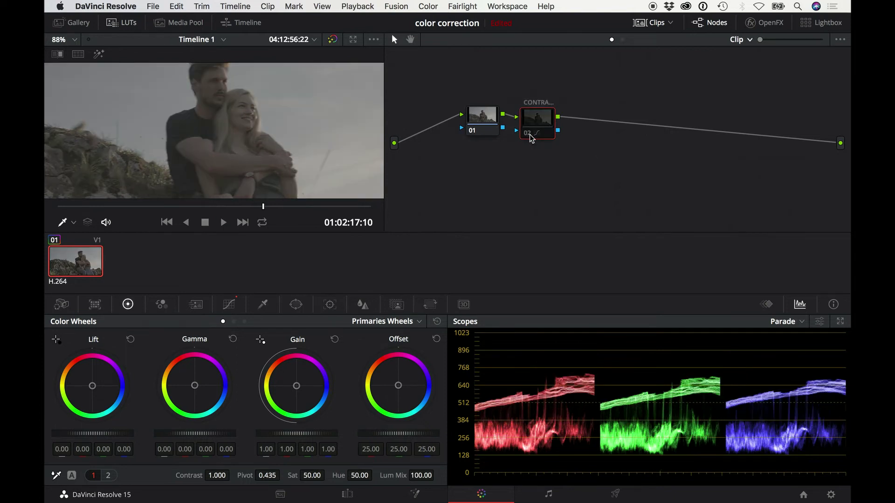
click(530, 134)
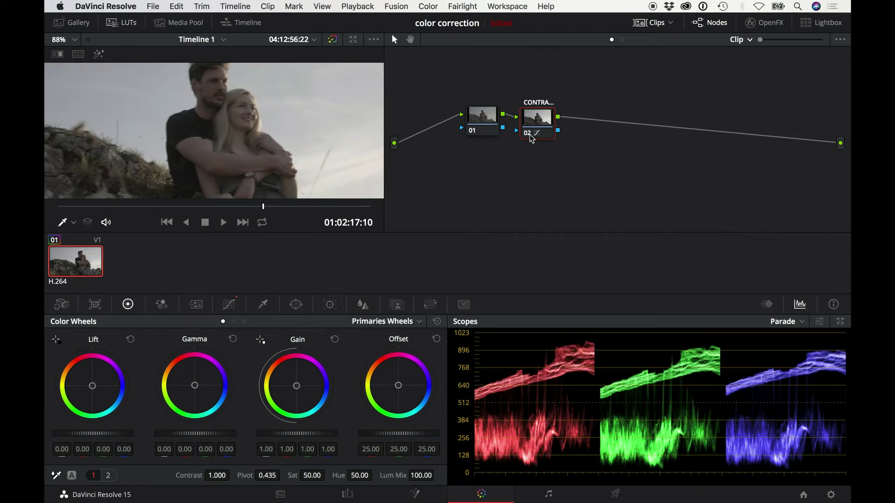
click(530, 135)
click(530, 134)
click(530, 134)
click(529, 135)
key(shift+z)
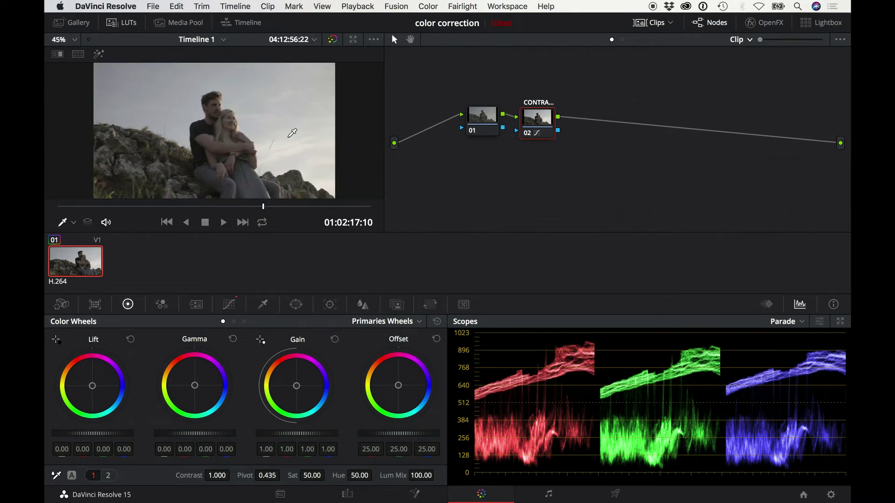
Step: Add a serial node after the CONTRAST node, label it Skin and line it up with the other nodes
drag(541, 123, 550, 122)
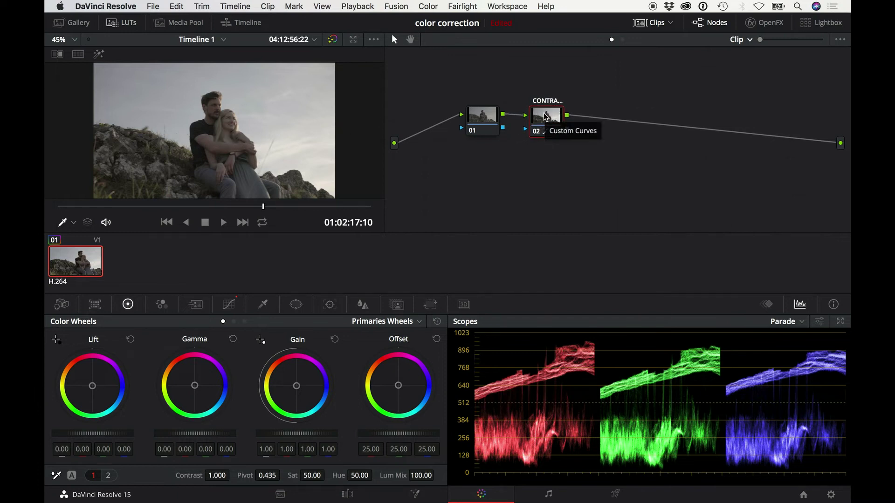
key(alt+s)
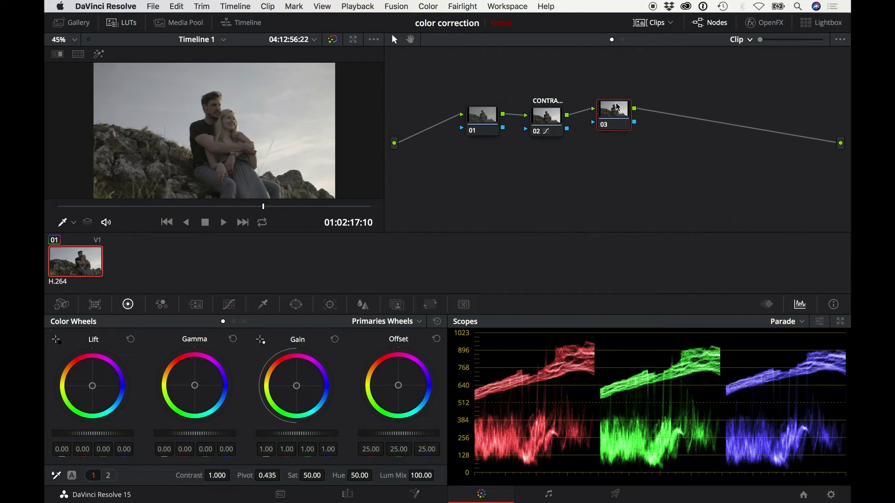
right_click(616, 127)
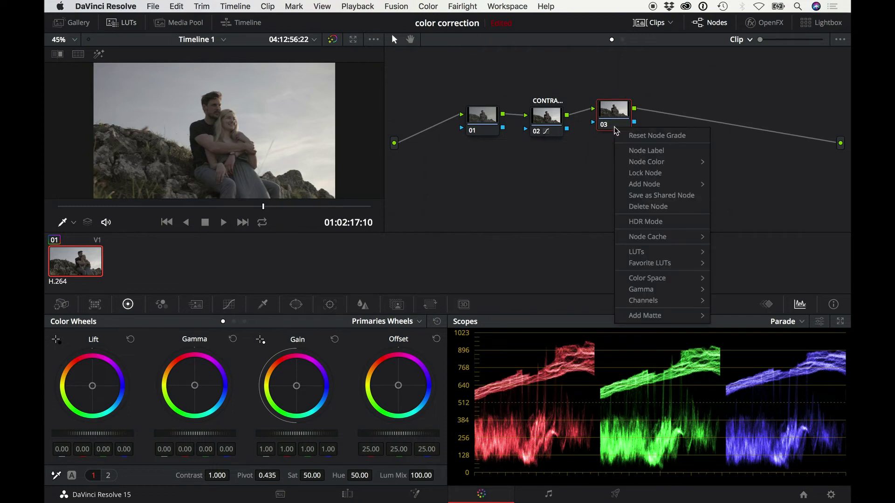
click(634, 150)
text(Skin)
key(Return)
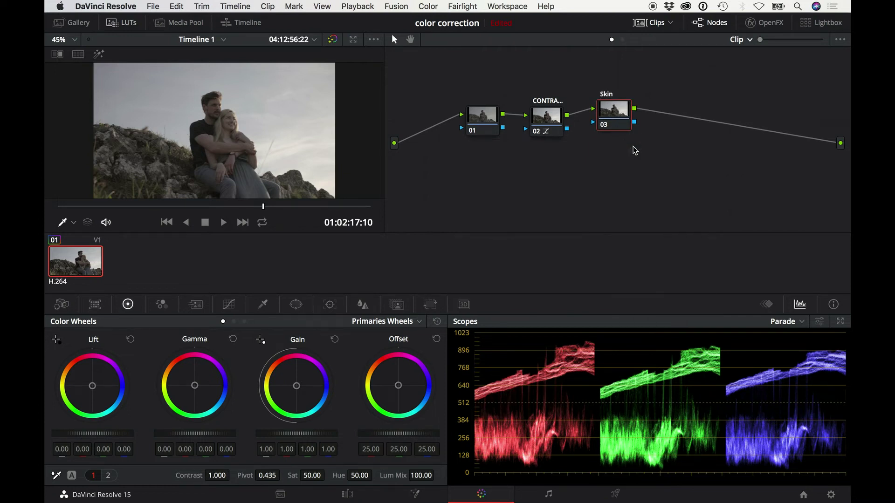
drag(614, 118, 610, 125)
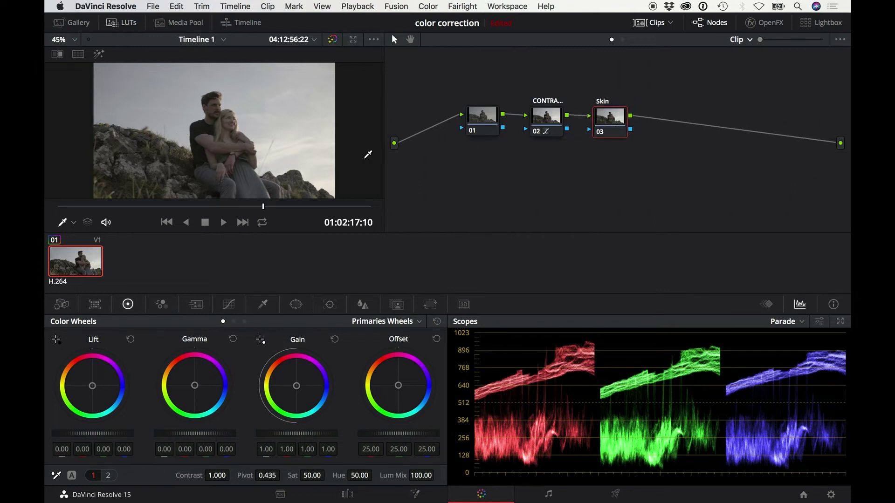
Step: Qualify the skin tones on the Skin node by sampling the couple's arms and hand, and turn on Highlight for the selection
key(super+equal)
key(super+equal)
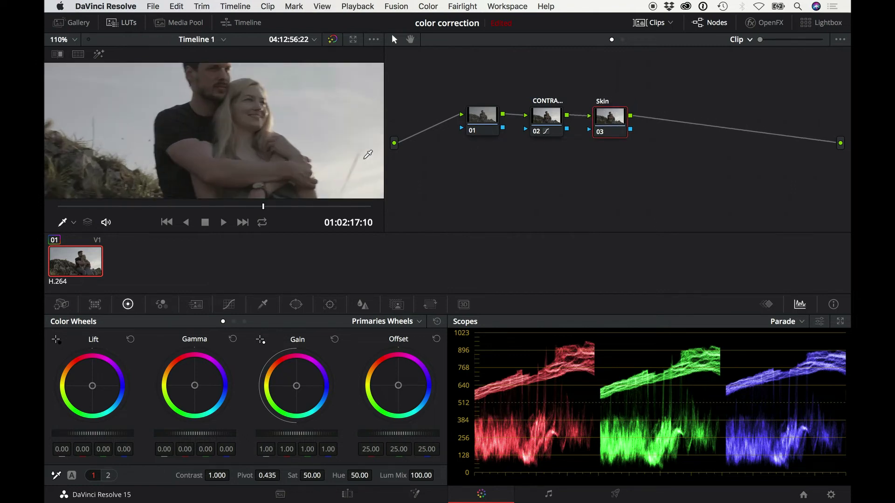
click(263, 304)
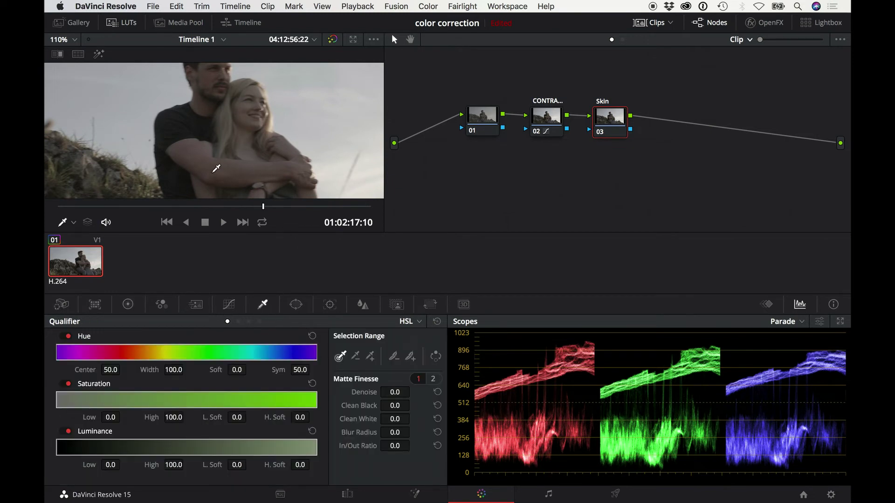
click(191, 156)
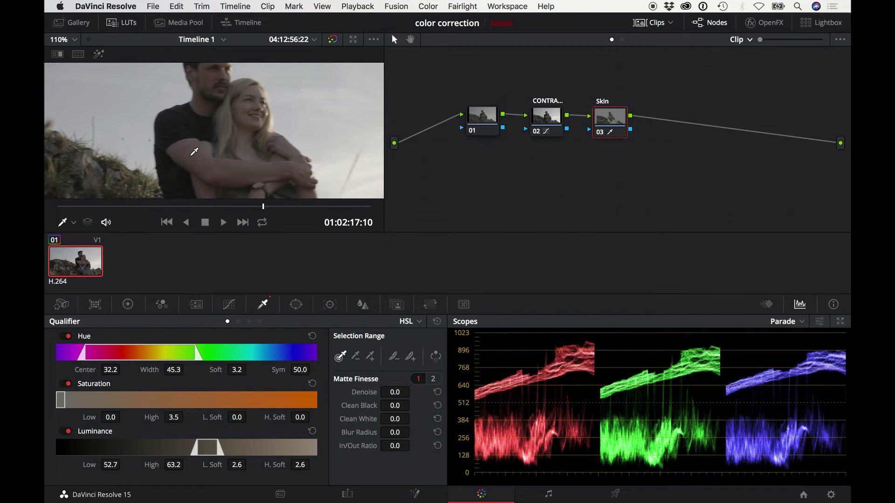
click(255, 175)
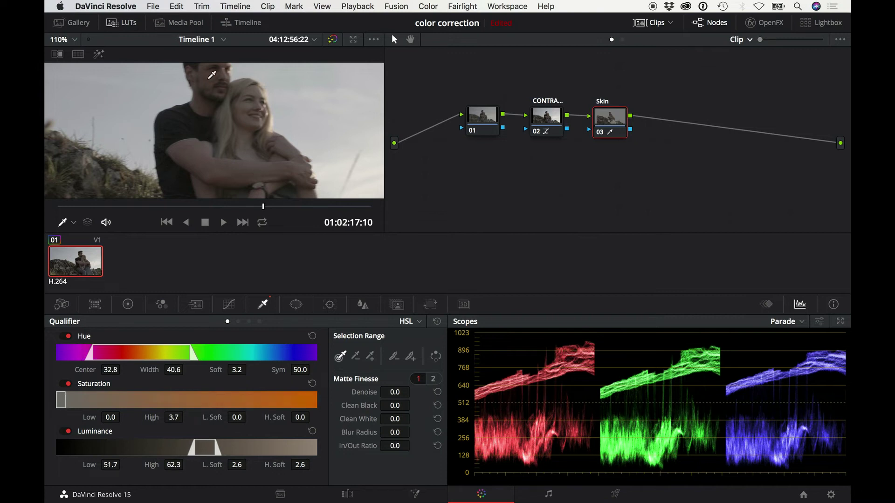
click(289, 144)
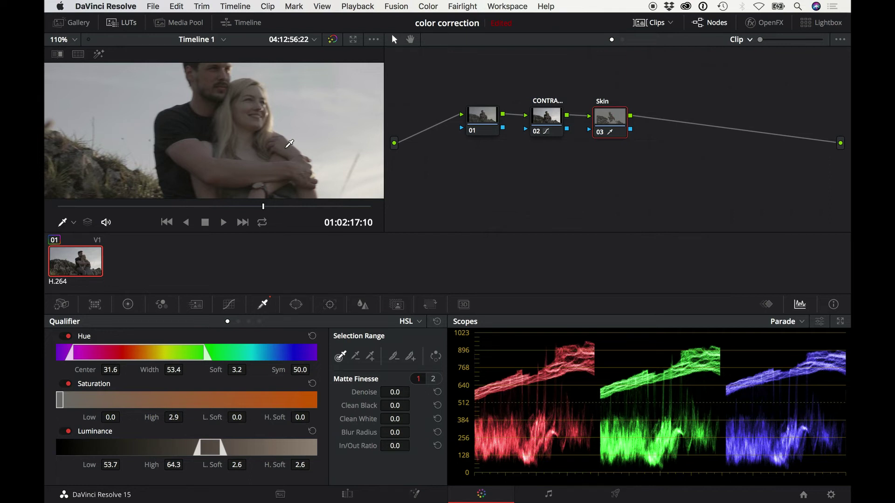
key(shift+h)
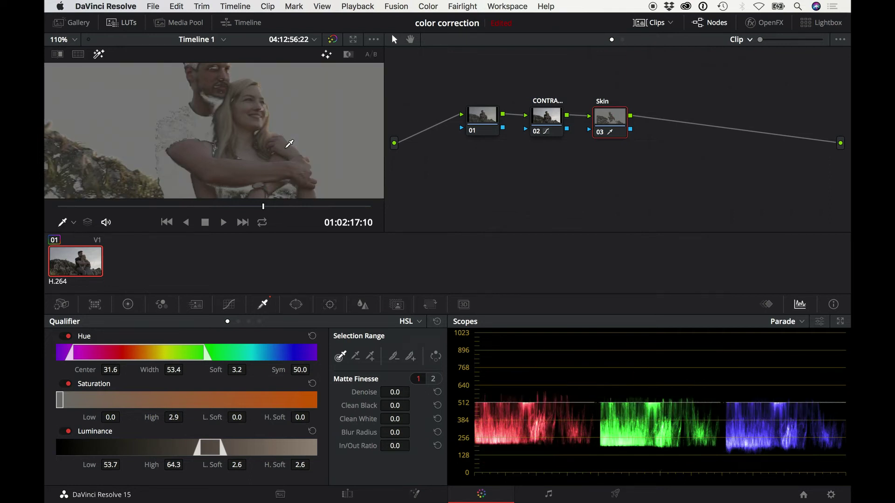
scroll(289, 143, down, 2)
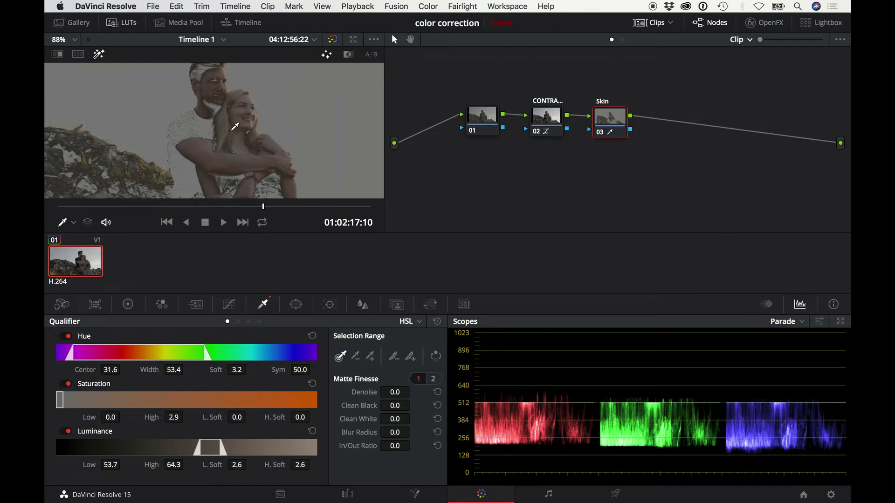
Step: Shift the Lift of the selected skin toward orange and raise its master level to 0.01
click(128, 305)
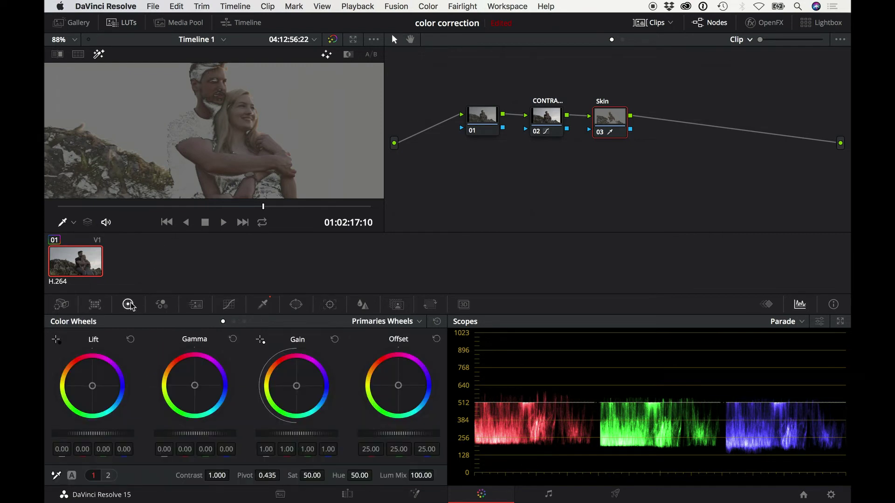
key(super+=)
key(super+=)
key(super+=)
key(super+=)
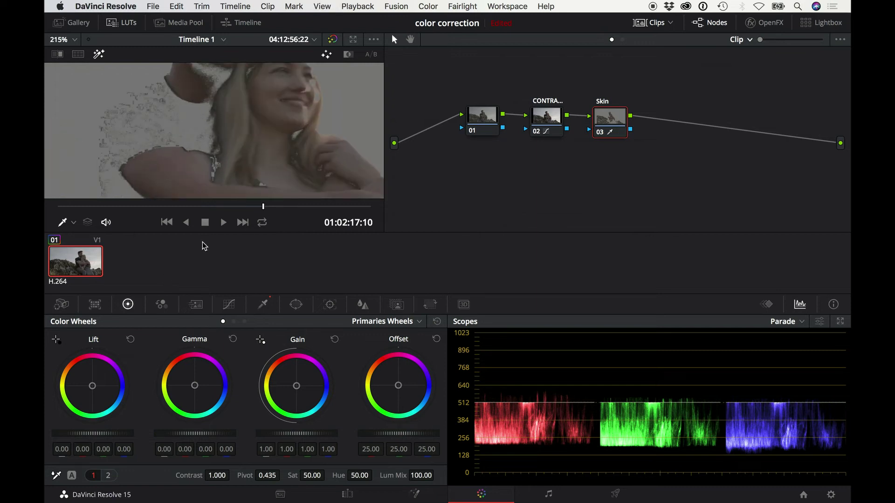
scroll(200, 137, up, 3)
scroll(200, 137, down, 5)
scroll(201, 136, down, 1)
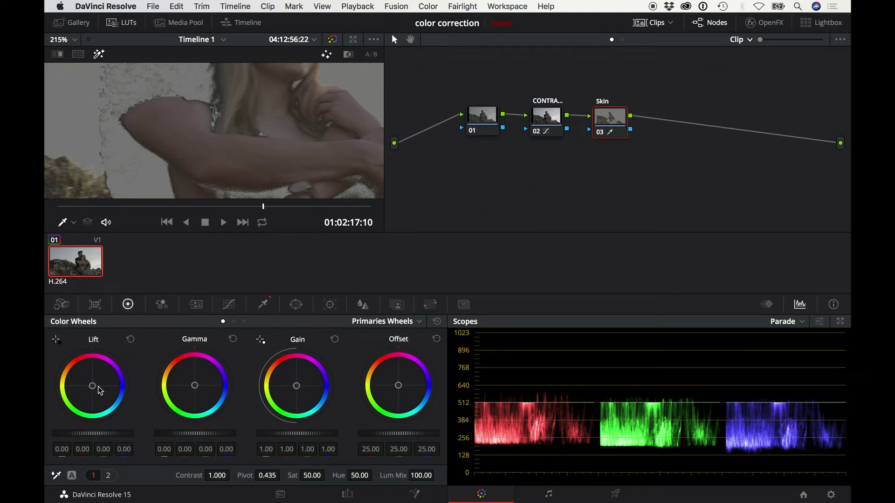
drag(93, 387, 78, 379)
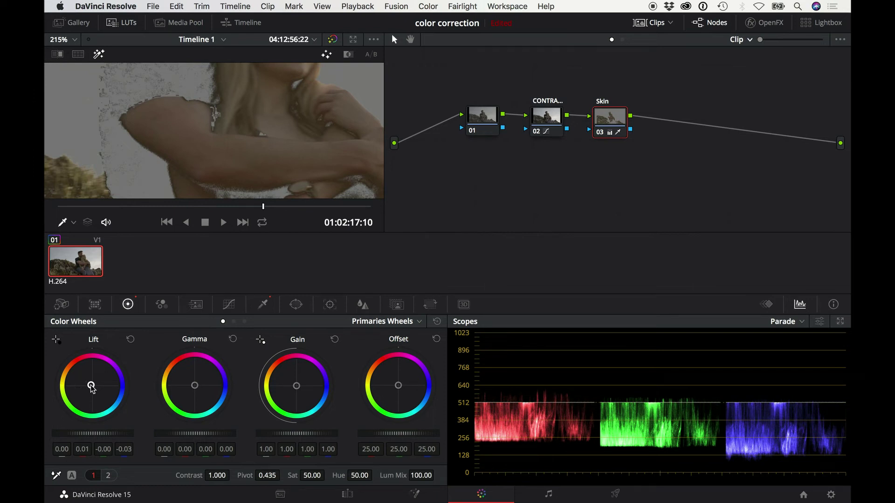
mouse_move(93, 434)
mouse_down()
mouse_move(129, 435)
mouse_move(100, 434)
mouse_up()
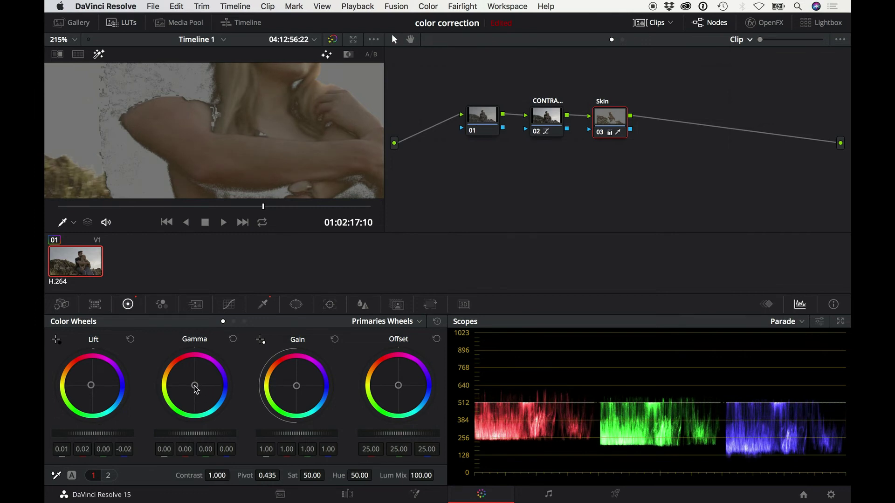
Step: Nudge the selected skin's Gamma slightly toward red and shift its Gain toward yellow, with the blue Gain at 0.98
drag(195, 387, 195, 385)
scroll(264, 180, down, 2)
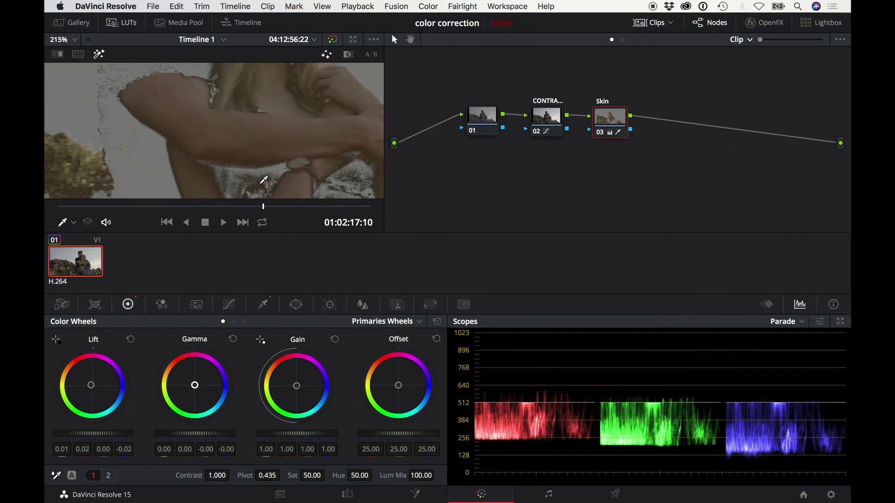
scroll(264, 180, up, 8)
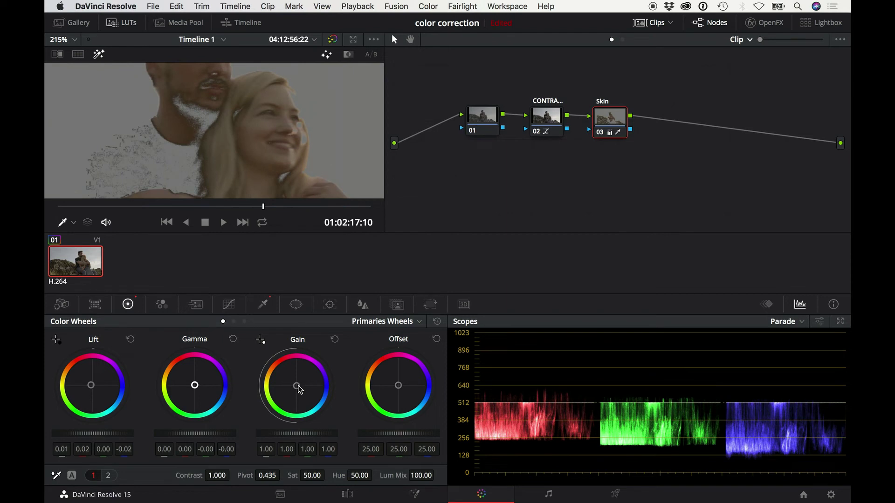
drag(298, 386, 296, 386)
Step: Turn off the Skin node's selection highlight to show the couple with the complete grade
key(shift+h)
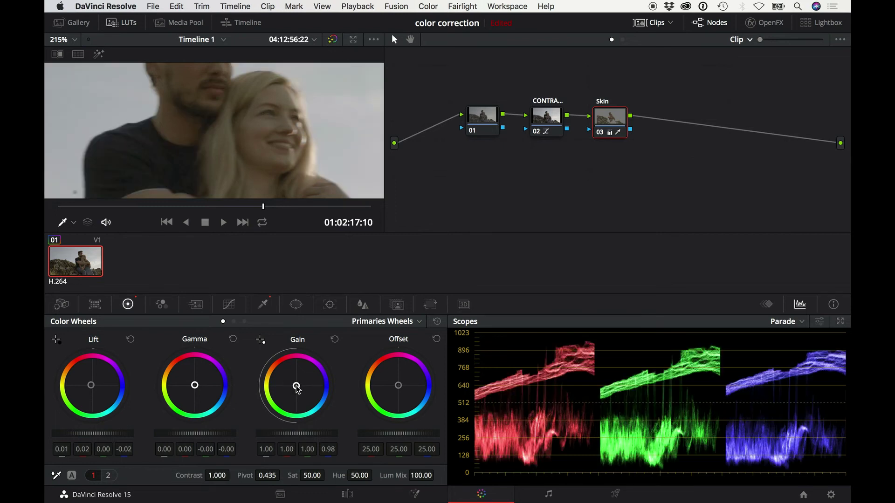
key(super+minus)
key(super+minus)
key(super+minus)
key(super+minus)
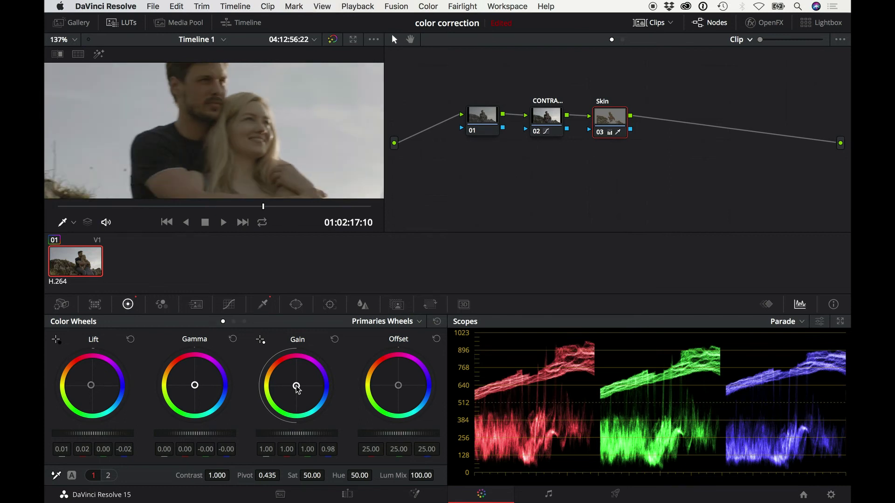
Step: Toggle the Skin node off and on to compare the couple's skin tones with and without its correction
key(super+minus)
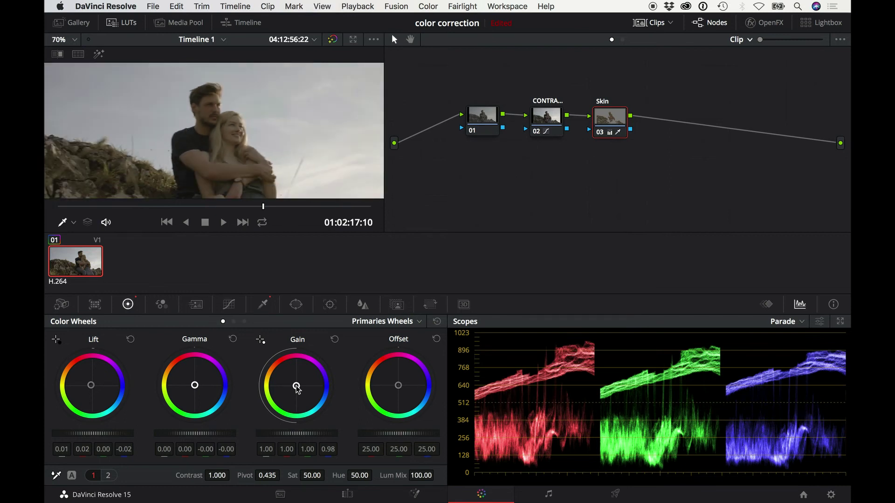
click(600, 133)
click(600, 133)
click(600, 133)
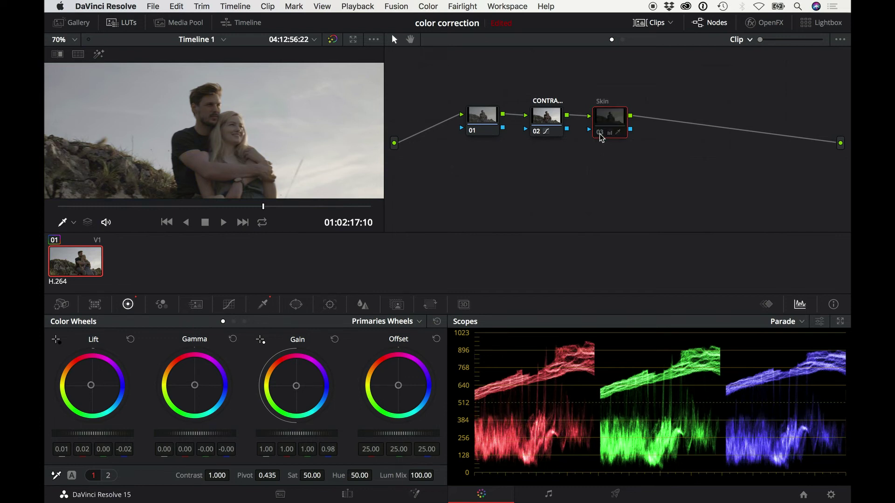
click(599, 133)
click(600, 134)
click(599, 133)
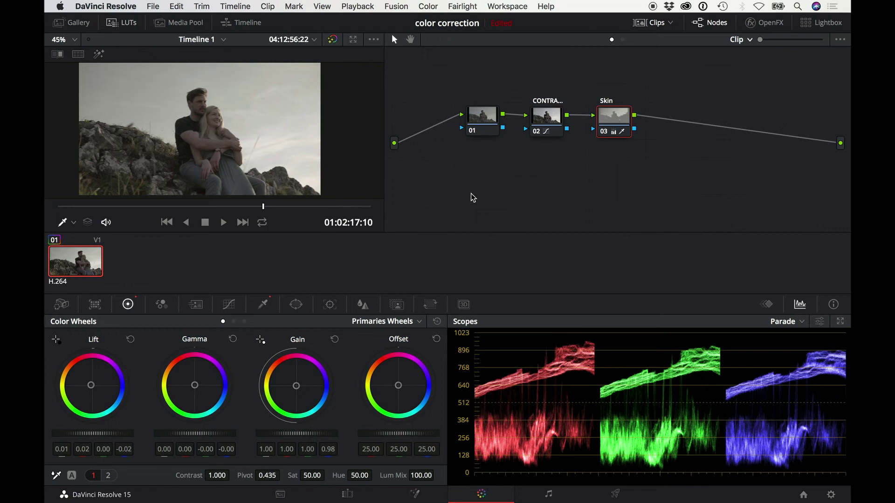
Step: Add a serial node after Skin, raise the midtones of its custom curve and anchor the shadows with a second point
key(alt+s)
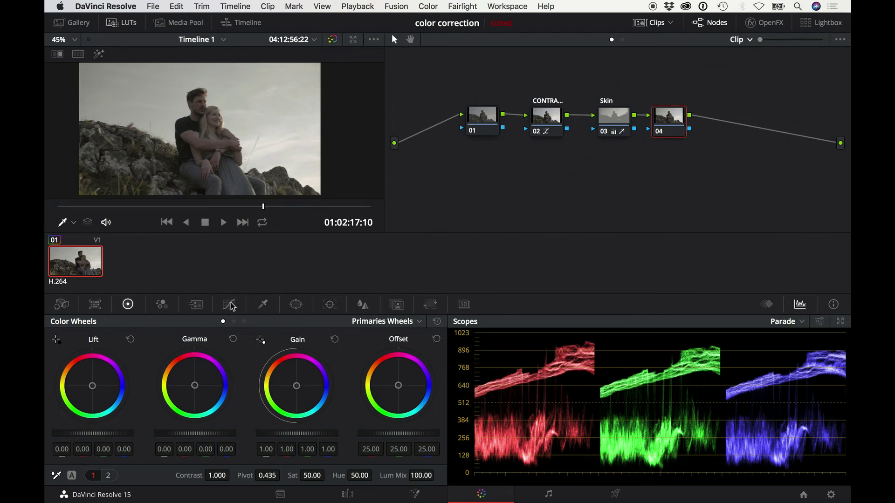
click(230, 304)
drag(195, 397, 194, 383)
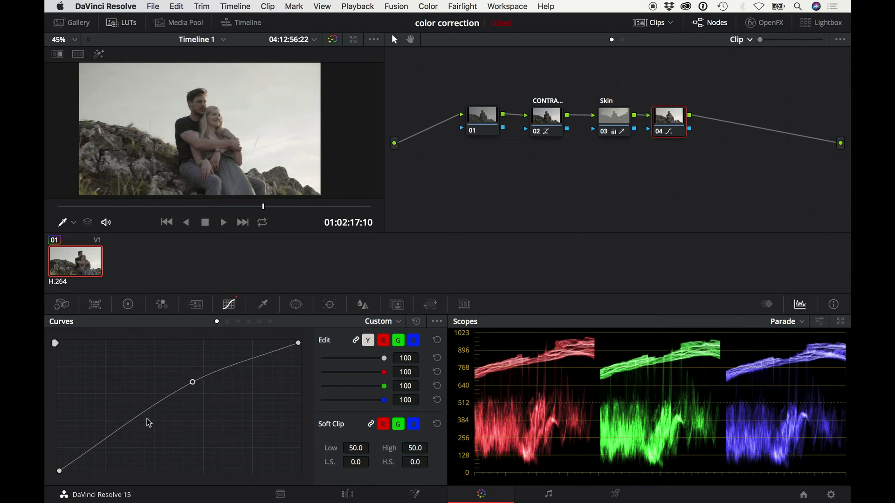
click(135, 422)
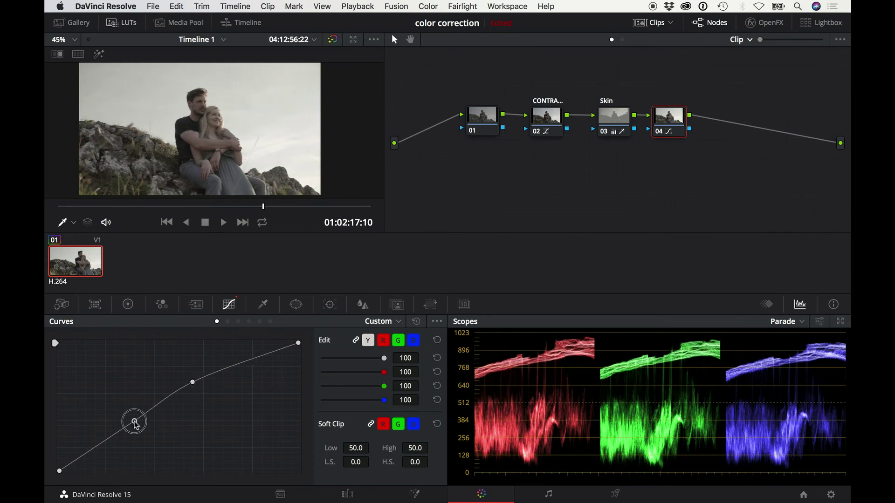
Step: Set the fourth node's saturation to 55.40 and contrast to 1.014, and shift the node slightly upward in the graph
click(128, 305)
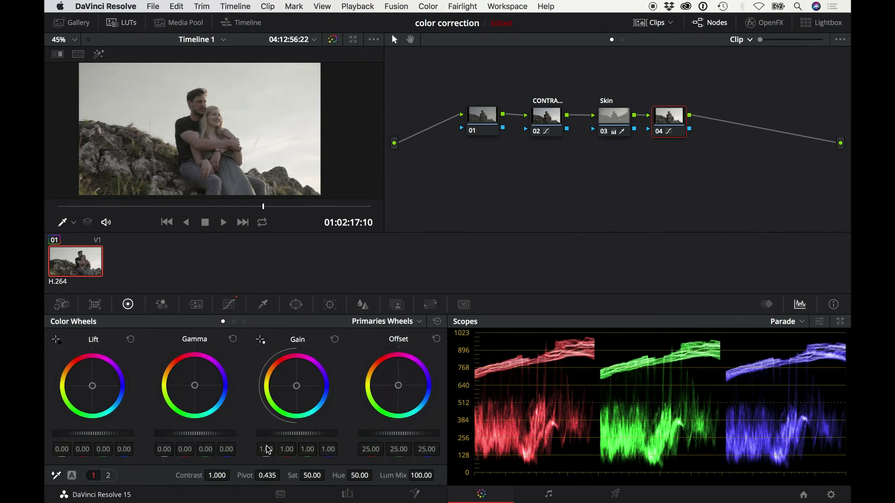
drag(315, 475, 332, 475)
drag(217, 476, 229, 475)
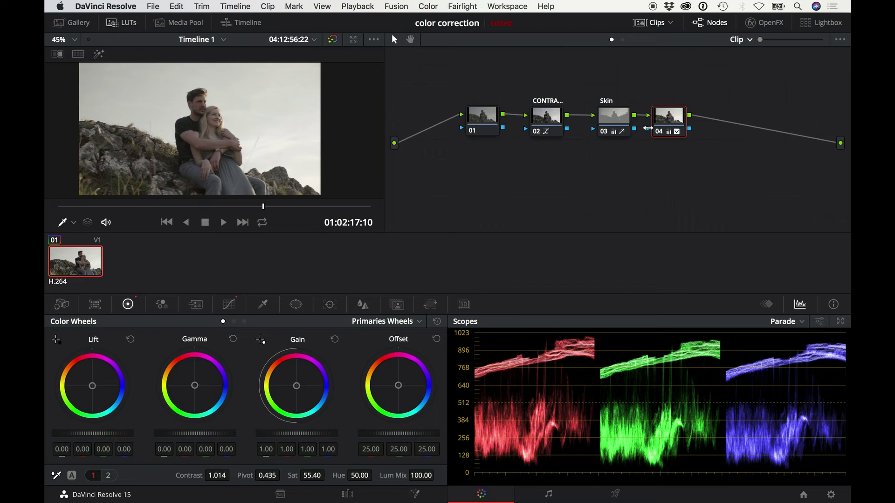
drag(669, 121, 670, 116)
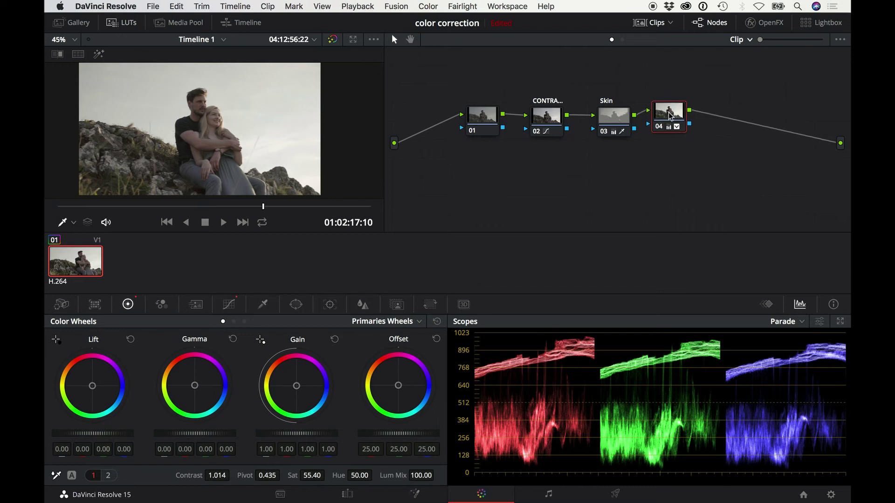
Step: Open the Sharpen controls and add a serial node labelled Sharpen after the fourth node
click(362, 305)
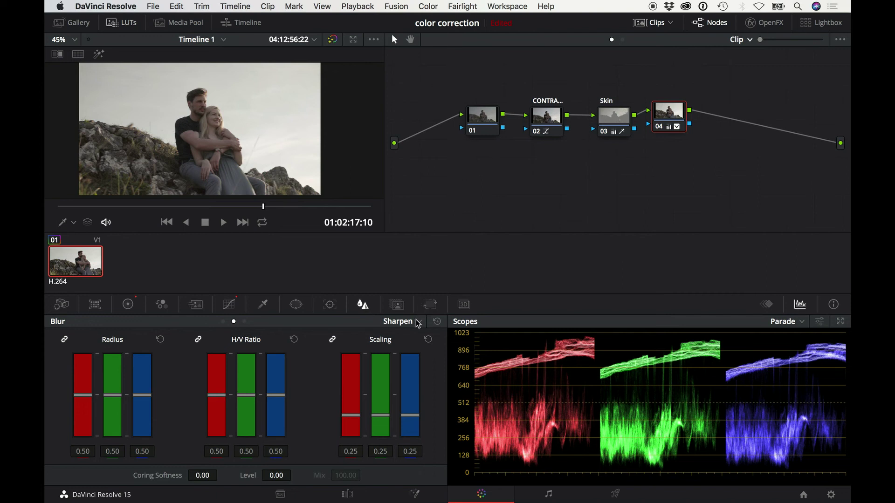
scroll(235, 181, up, 5)
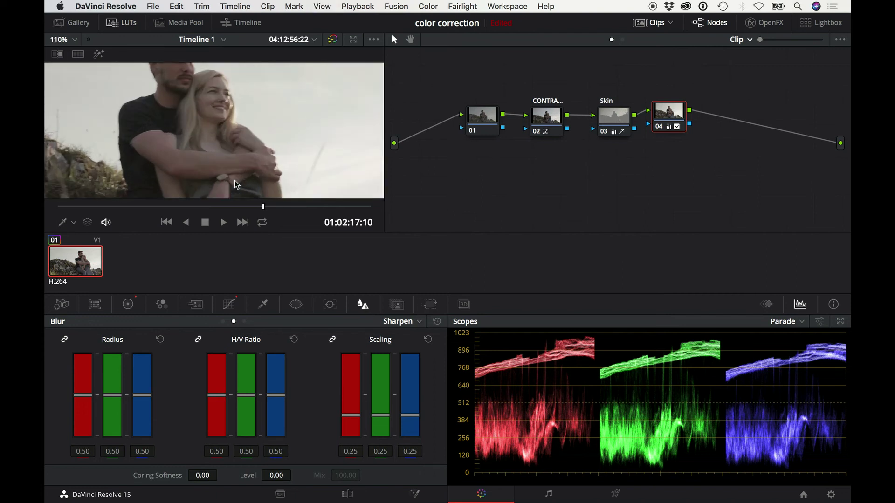
scroll(234, 124, up, 3)
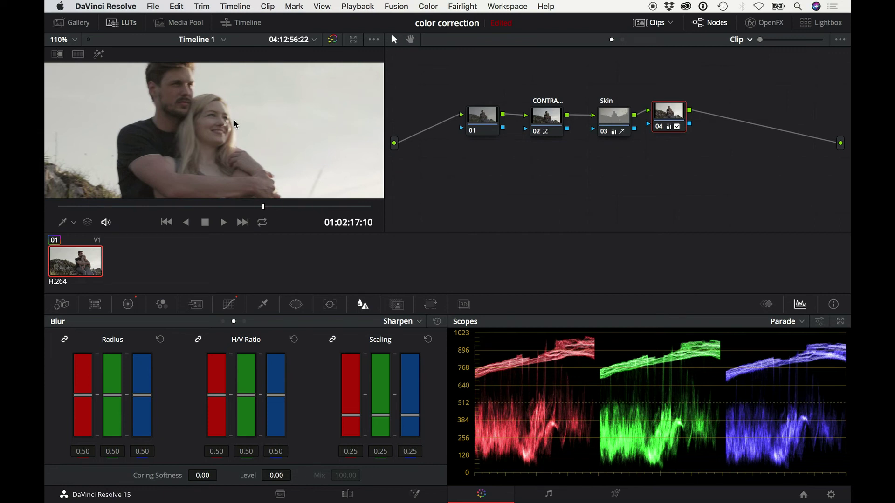
key(alt+s)
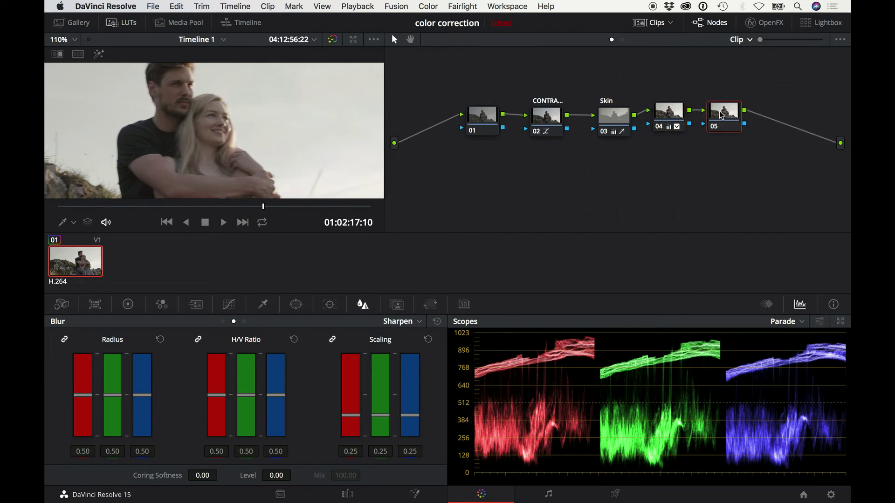
right_click(722, 115)
click(739, 136)
text(Sharpen)
key(Return)
Step: Sharpen the clip on the Sharpen node by setting the linked Radius to 0.44 for all channels
mouse_move(85, 398)
mouse_down()
mouse_move(84, 386)
mouse_move(84, 401)
mouse_up()
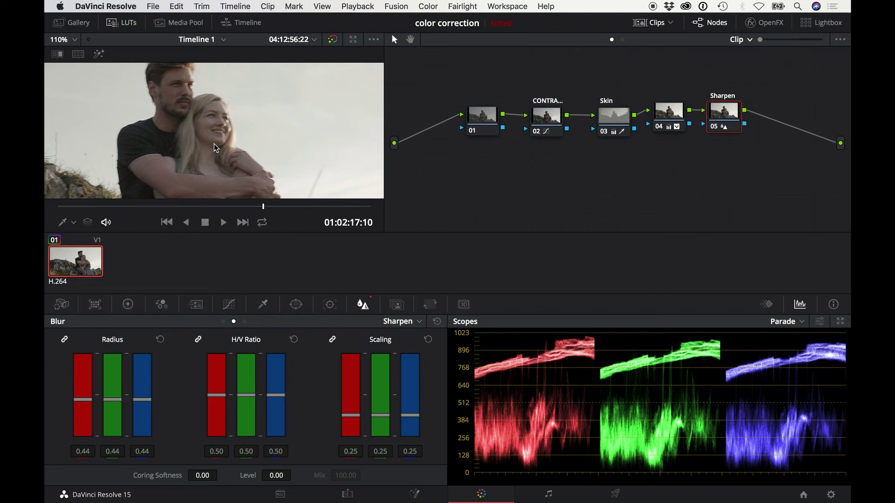
key(super+minus)
key(super+minus)
key(super+minus)
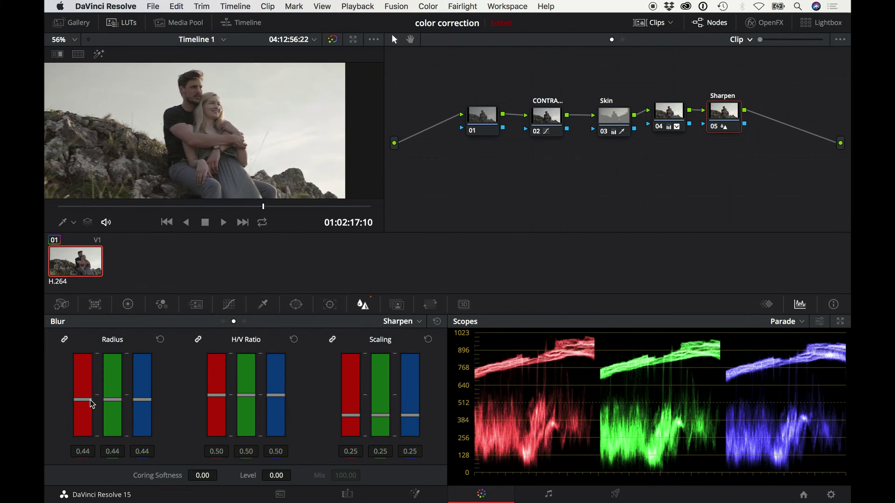
drag(92, 404, 90, 403)
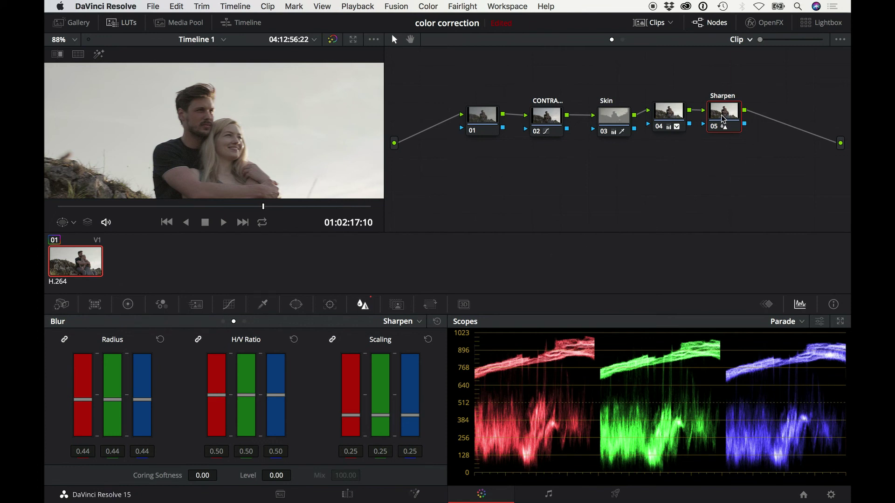
Step: Add a serial node after Sharpen and shape its custom curve into an S with raised highlights and lowered shadows
key(alt+s)
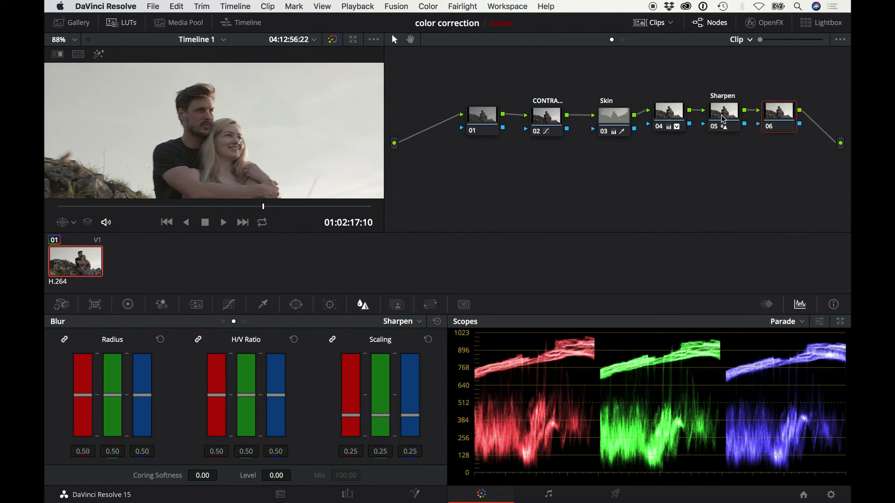
click(228, 305)
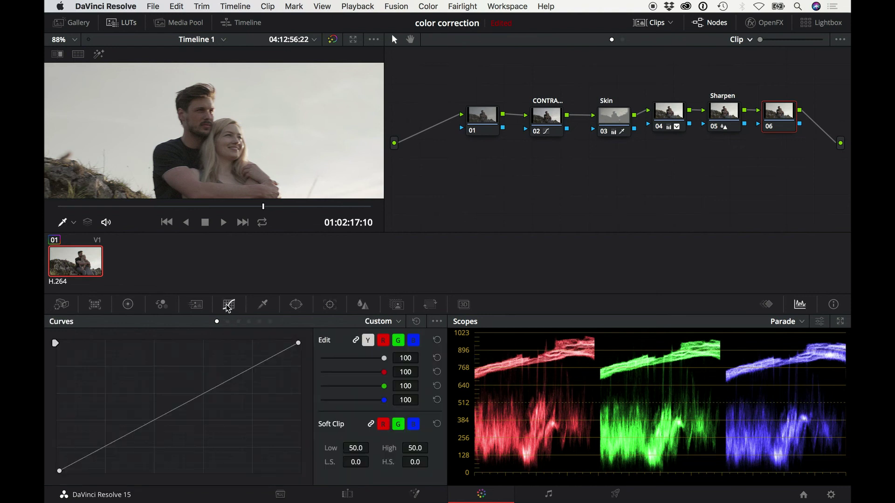
click(228, 370)
drag(229, 370, 219, 365)
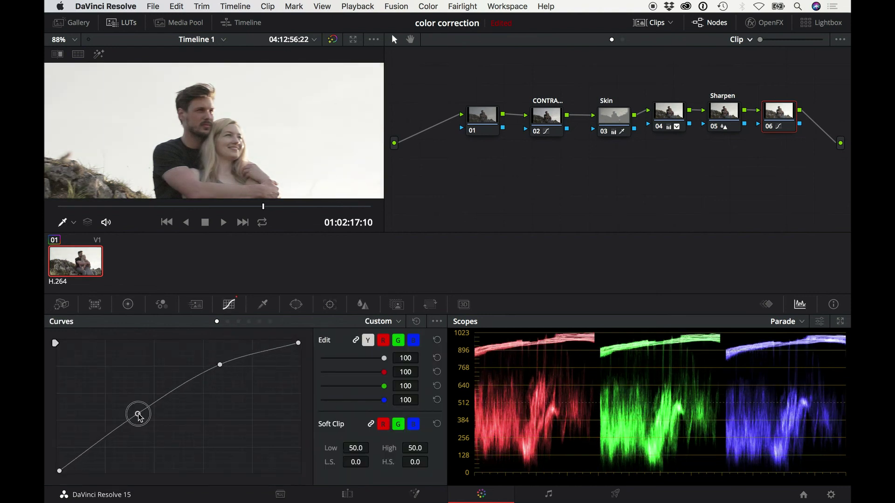
drag(138, 413, 156, 424)
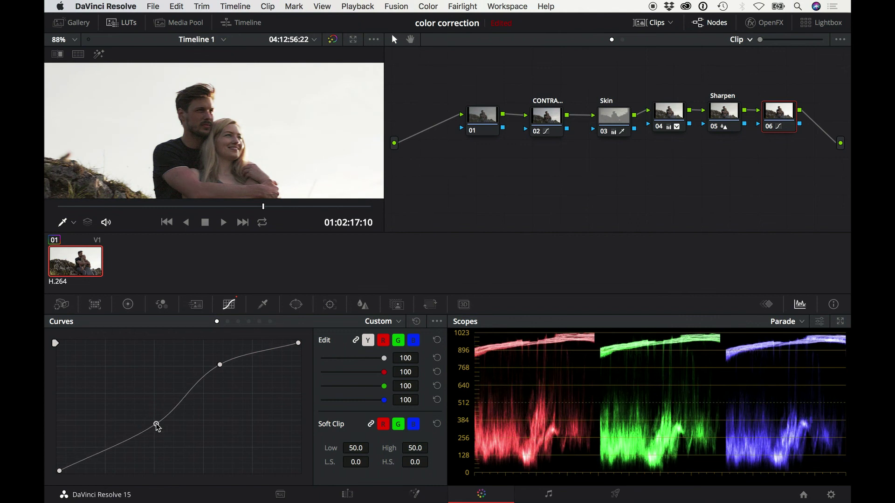
Step: Reduce the strength of the last node's contrast by setting its Key Output Gain to 0.654
click(366, 306)
click(397, 304)
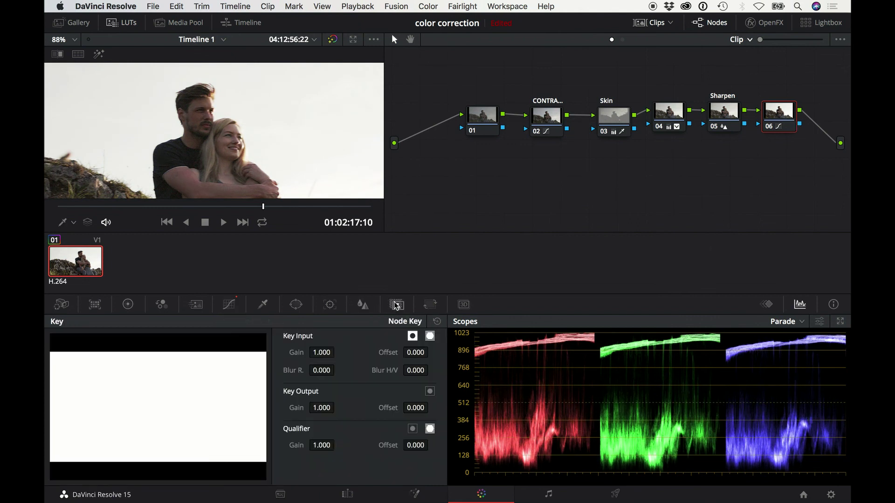
drag(325, 409, 128, 413)
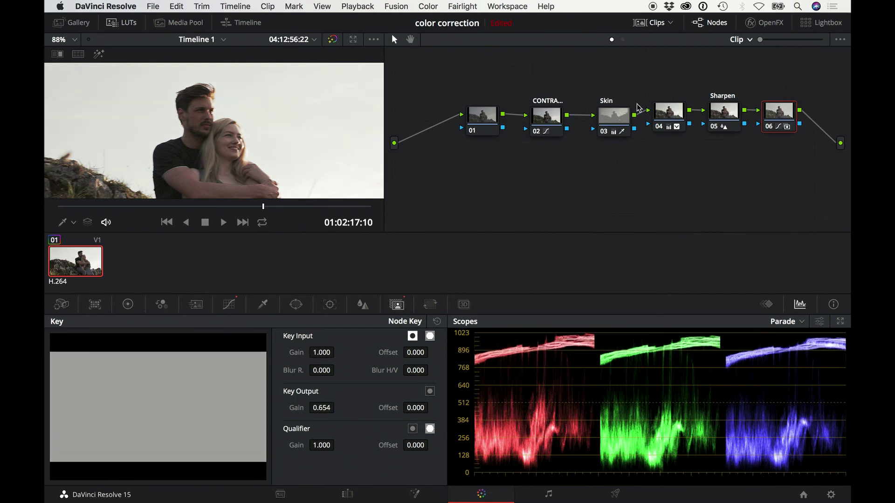
Step: Toggle the last node off and on to compare its contrast effect across the whole frame, and leave it disabled
click(768, 127)
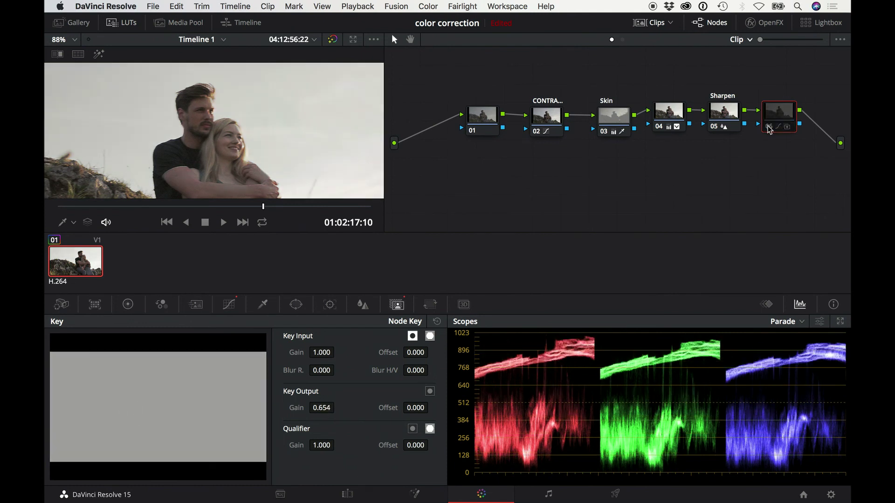
click(768, 127)
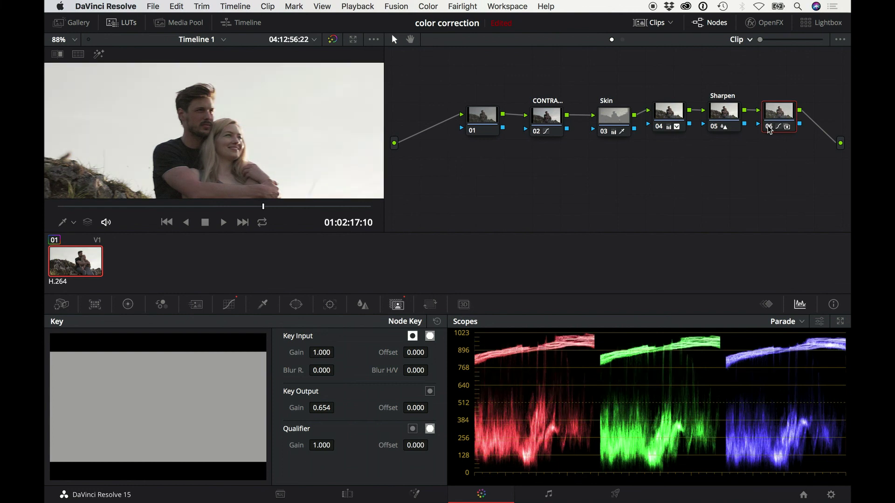
click(769, 127)
click(770, 129)
click(769, 130)
scroll(297, 141, down, 3)
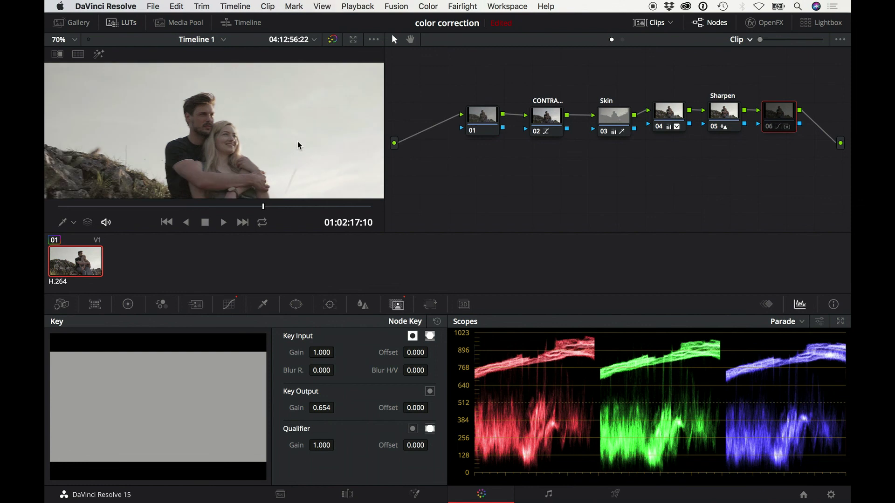
drag(297, 142, 307, 111)
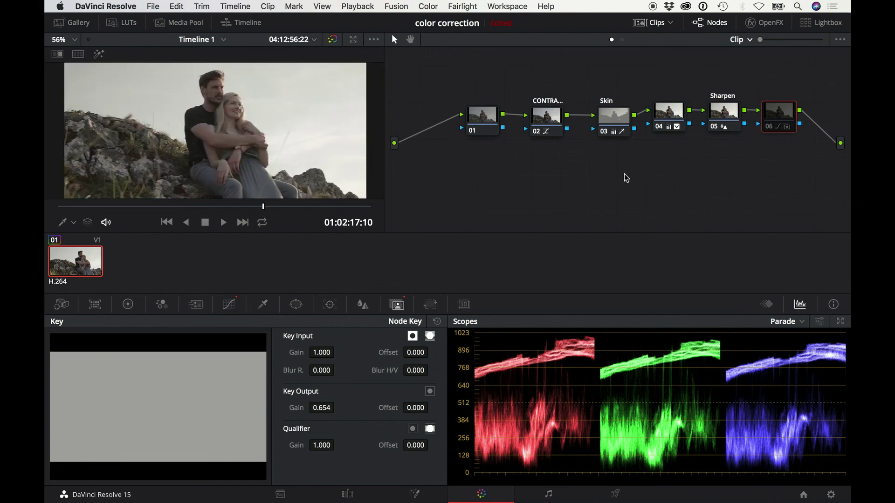